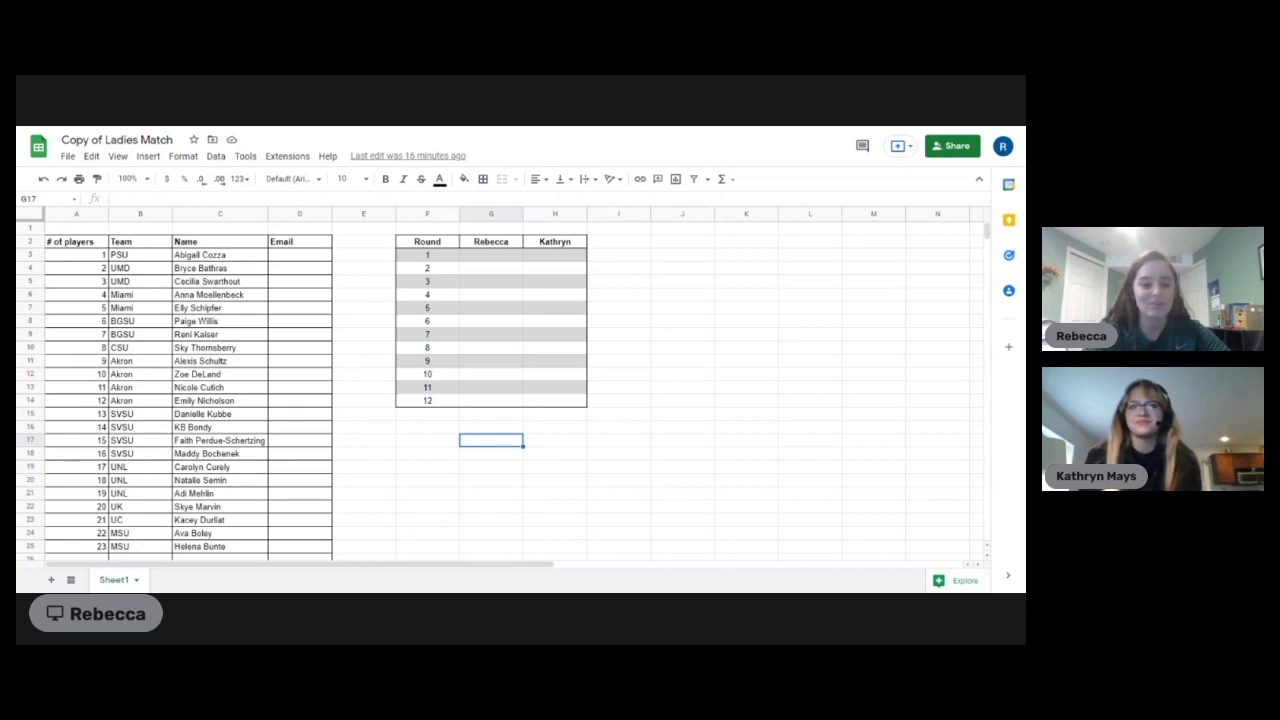
Step: Copy the name of player 4 (Miami) from the roster into the round 1 cell G3 of the draft table
click(262, 293)
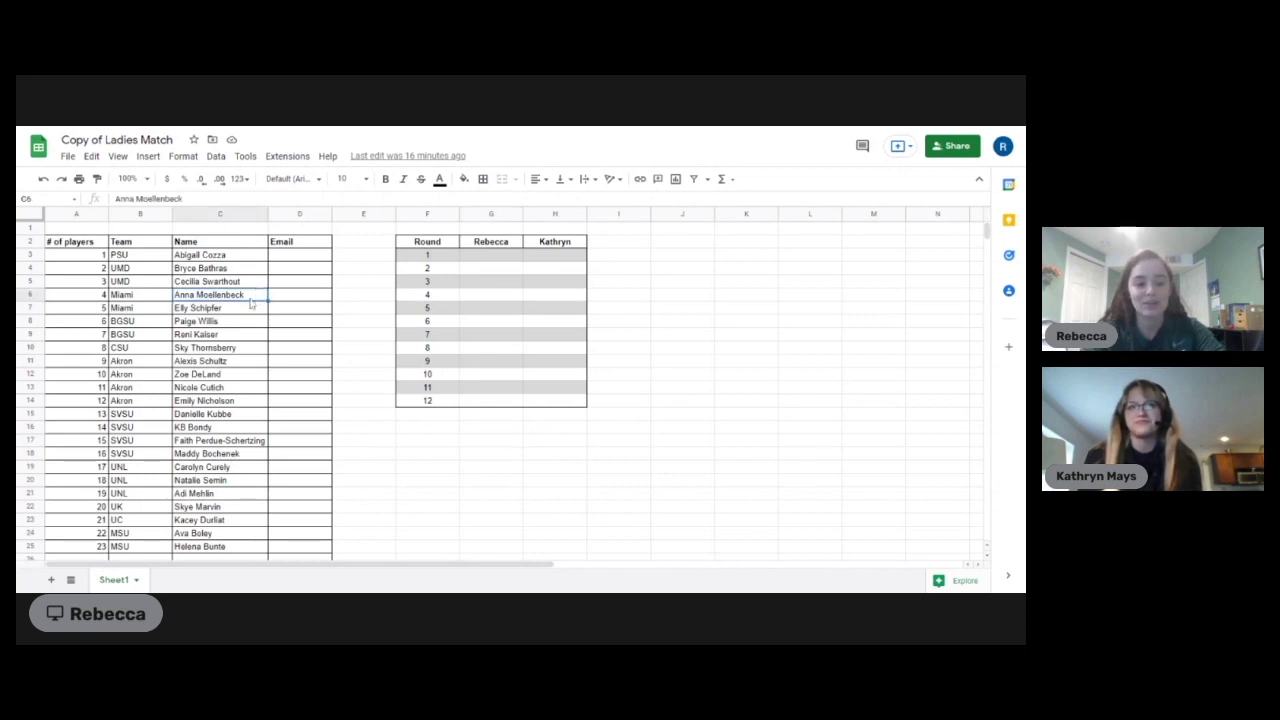
click(488, 258)
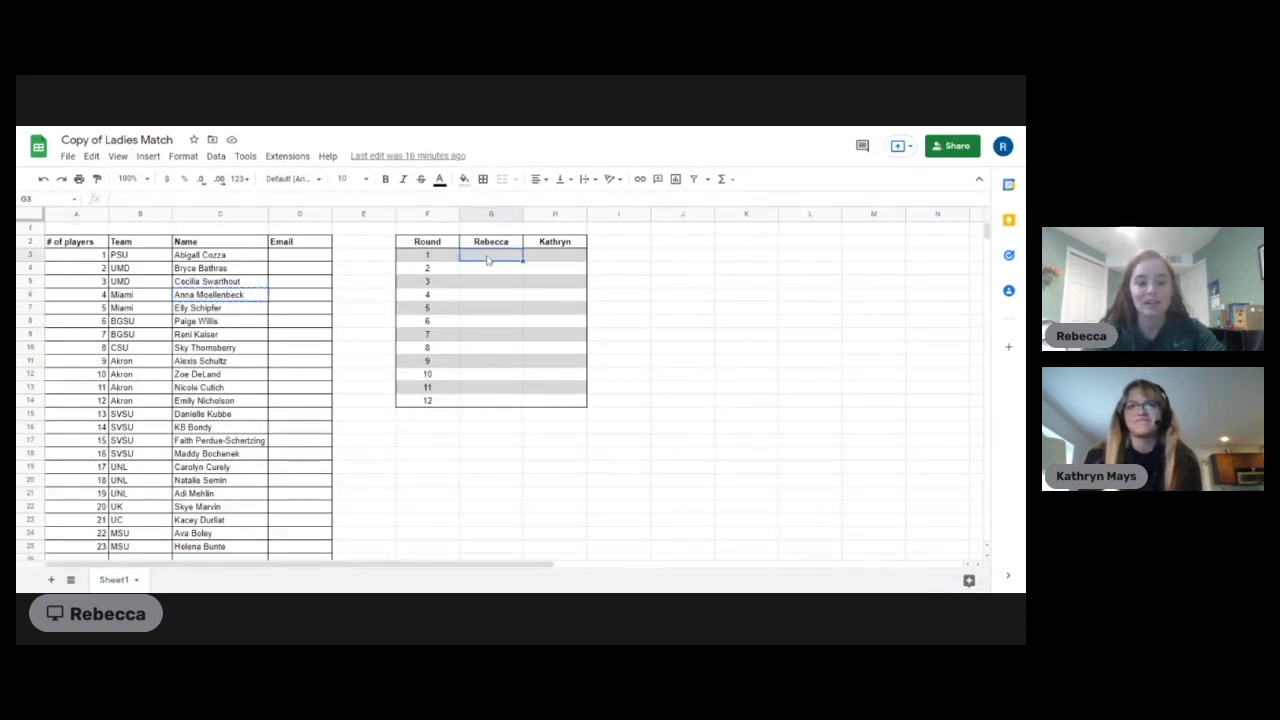
key(ctrl+v)
key(Return)
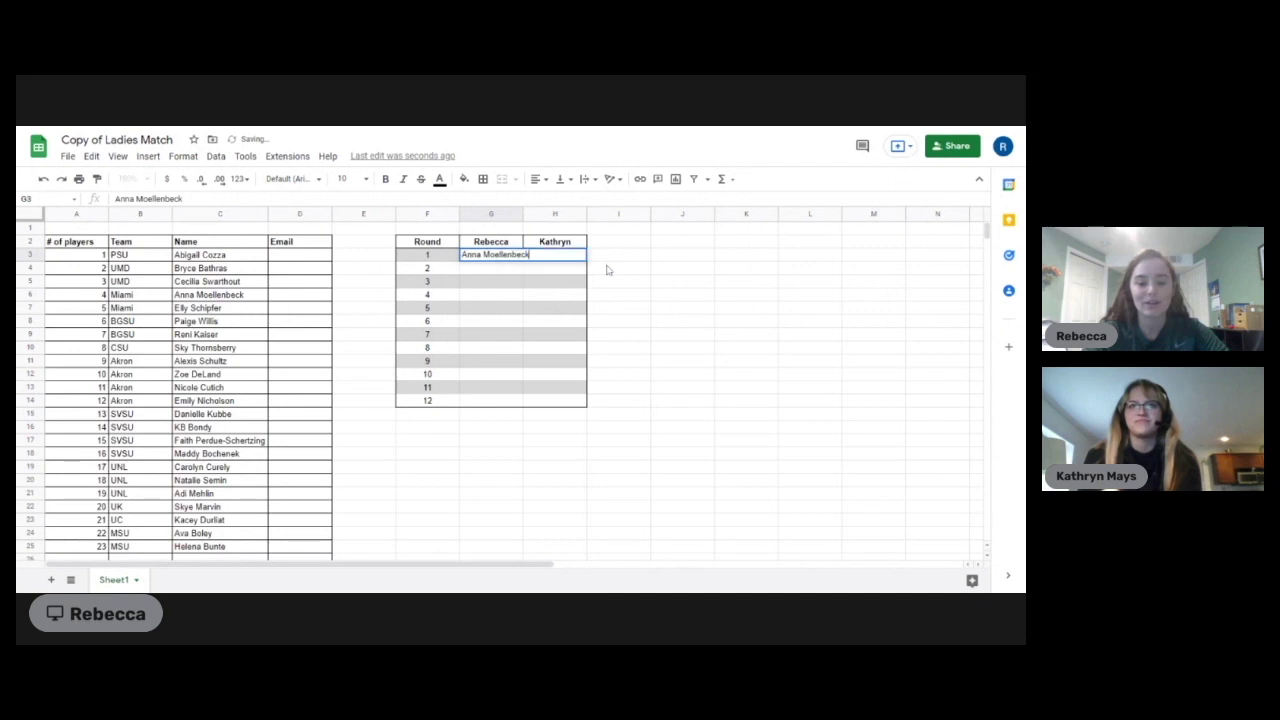
Step: Widen column G slightly so the round 1 player's full name fits in its cell
click(615, 245)
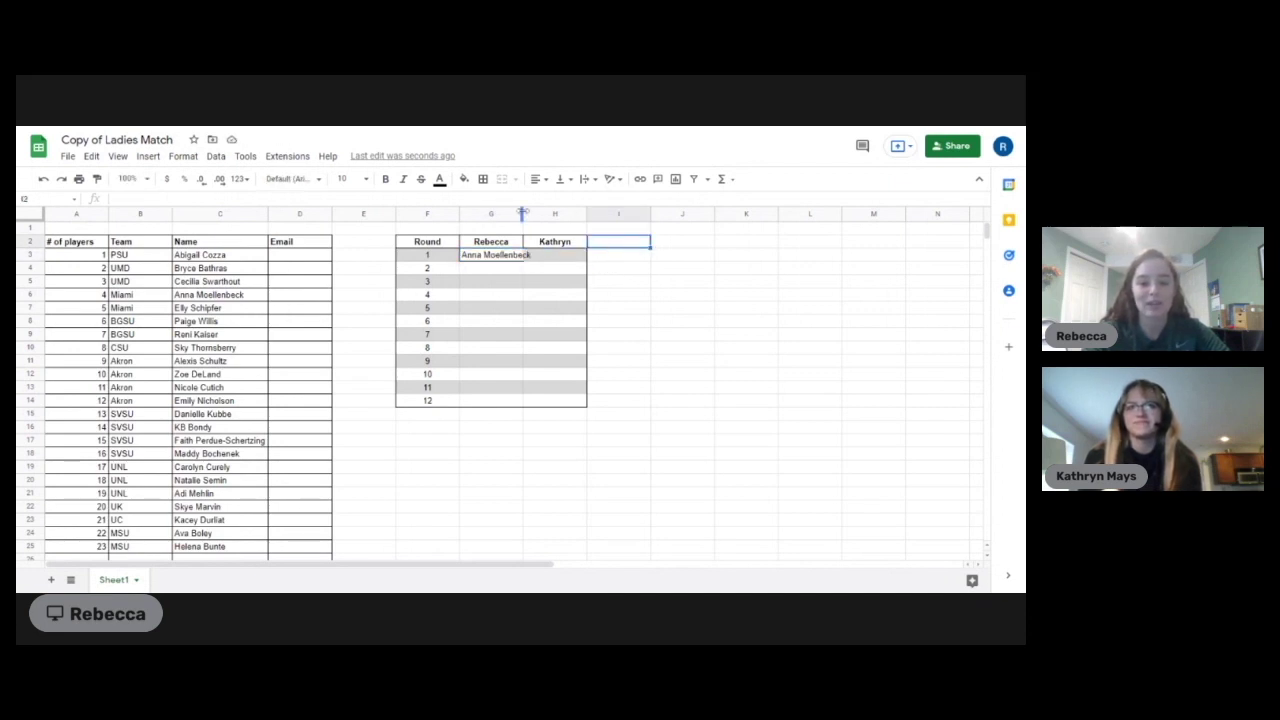
drag(522, 213, 534, 213)
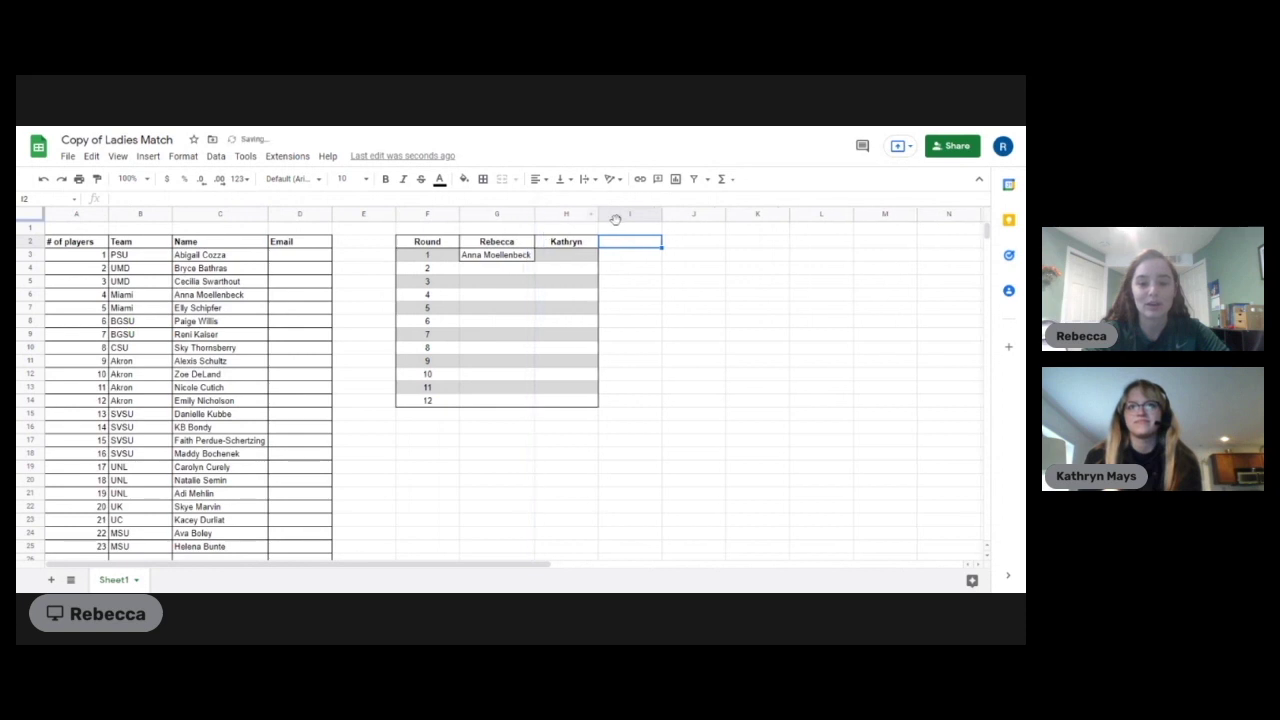
click(633, 260)
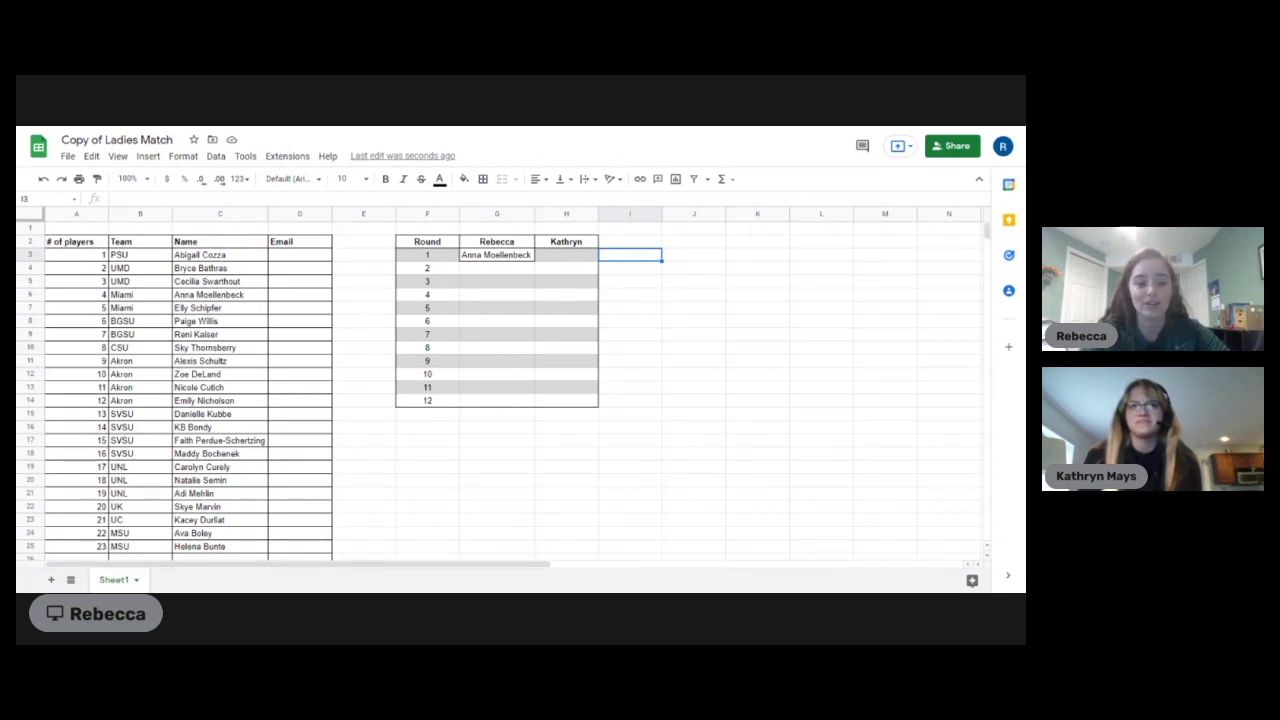
Step: Move the name of player 5 (Miami) from the roster into the round 1 cell H3
click(247, 302)
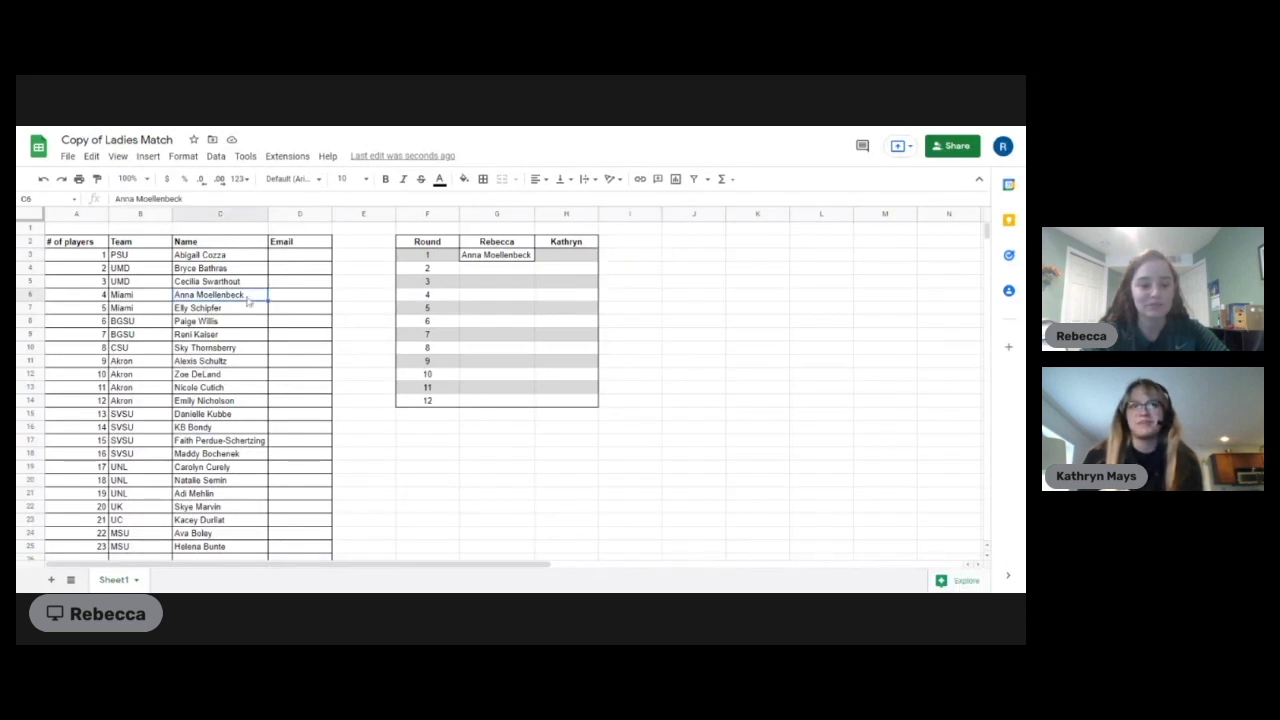
key(ctrl+c)
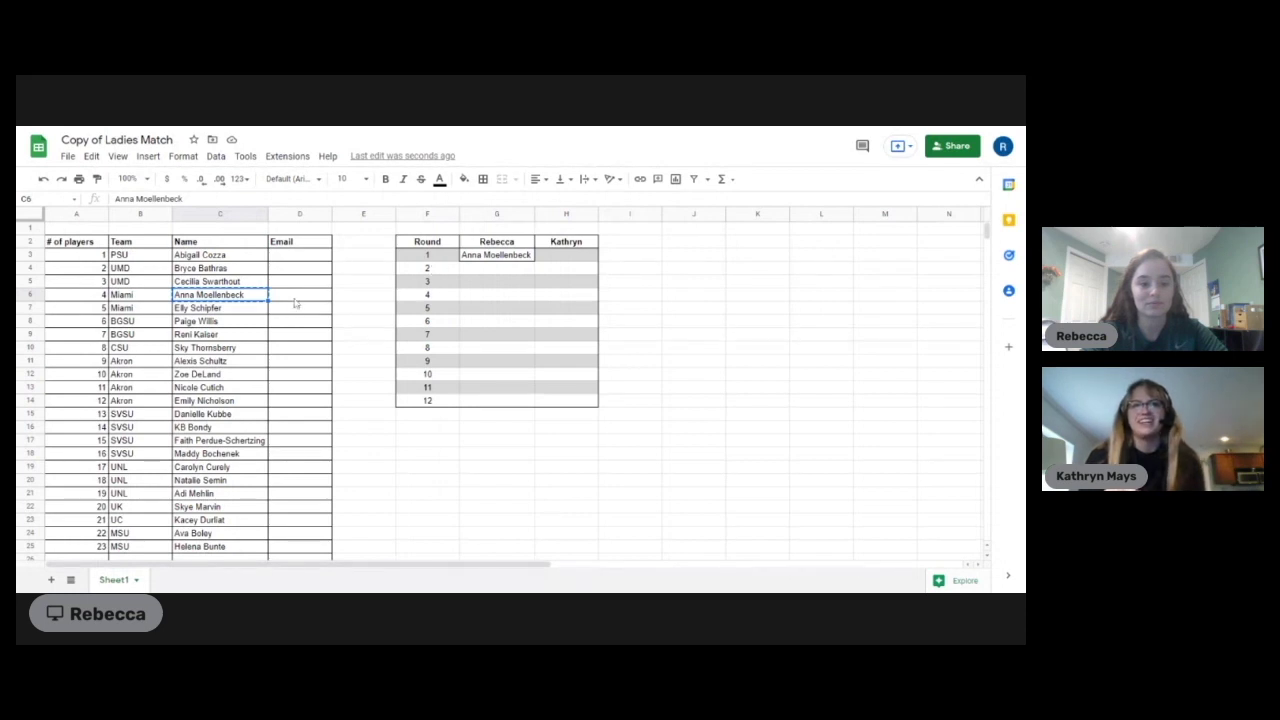
click(242, 313)
key(ctrl+c)
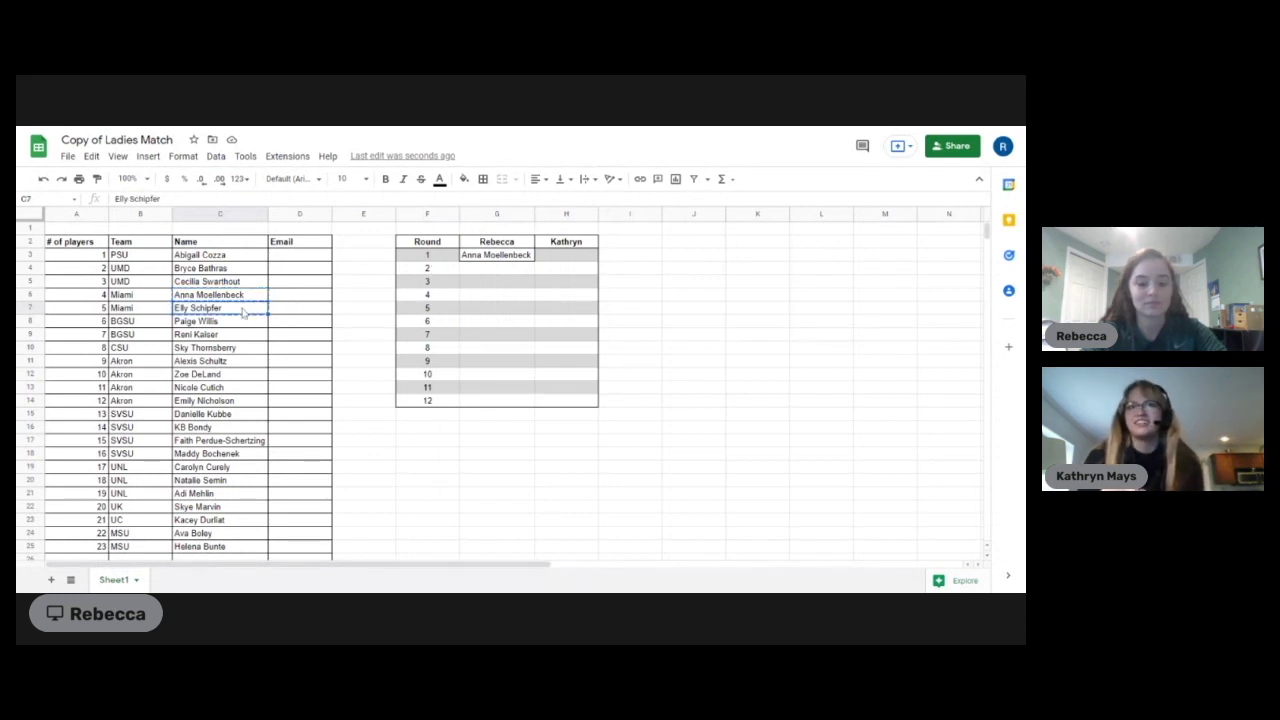
click(557, 255)
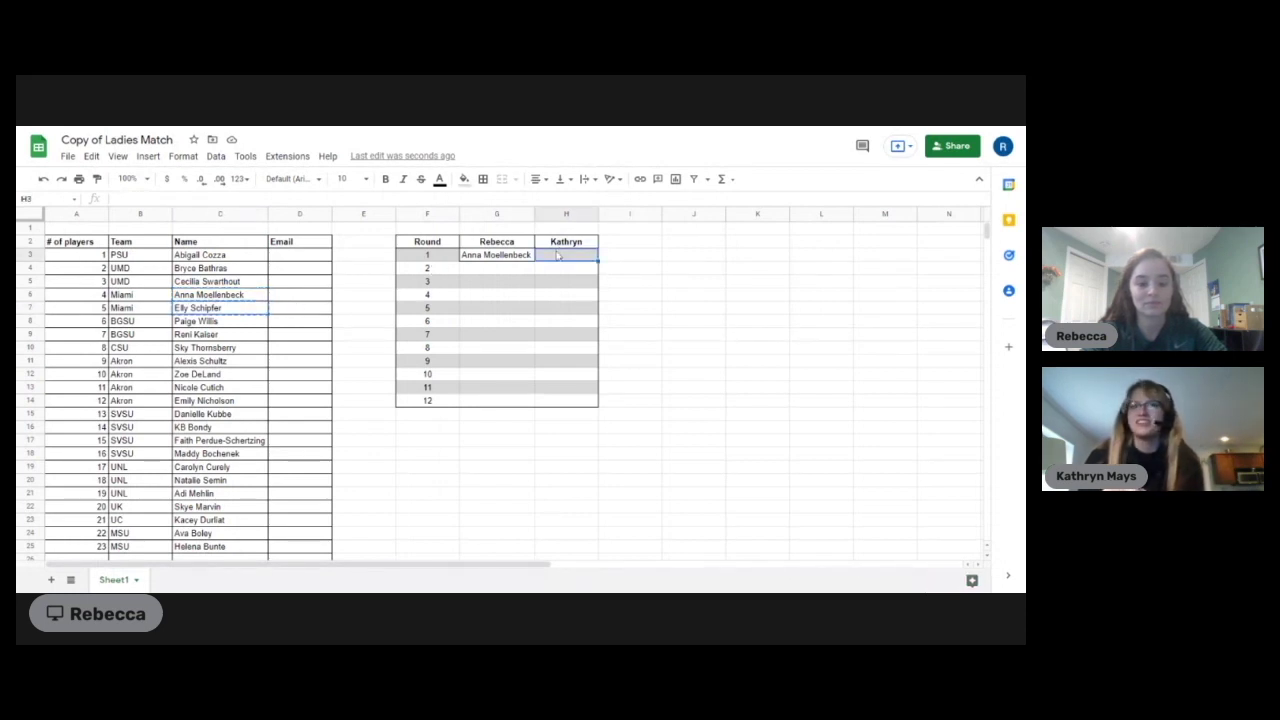
key(ctrl+v)
click(658, 257)
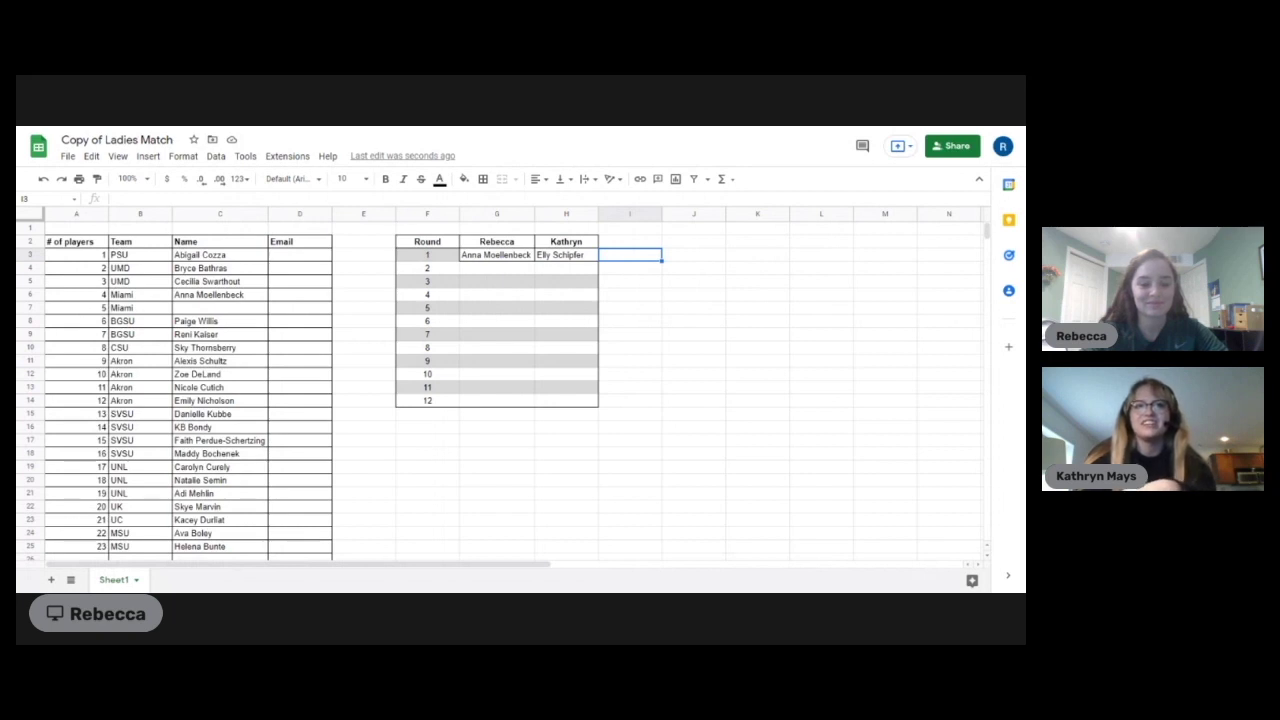
Step: Copy the name of player 9 (Akron) into the round 2 cell H4 and clear it from the roster
click(220, 362)
key(ctrl+c)
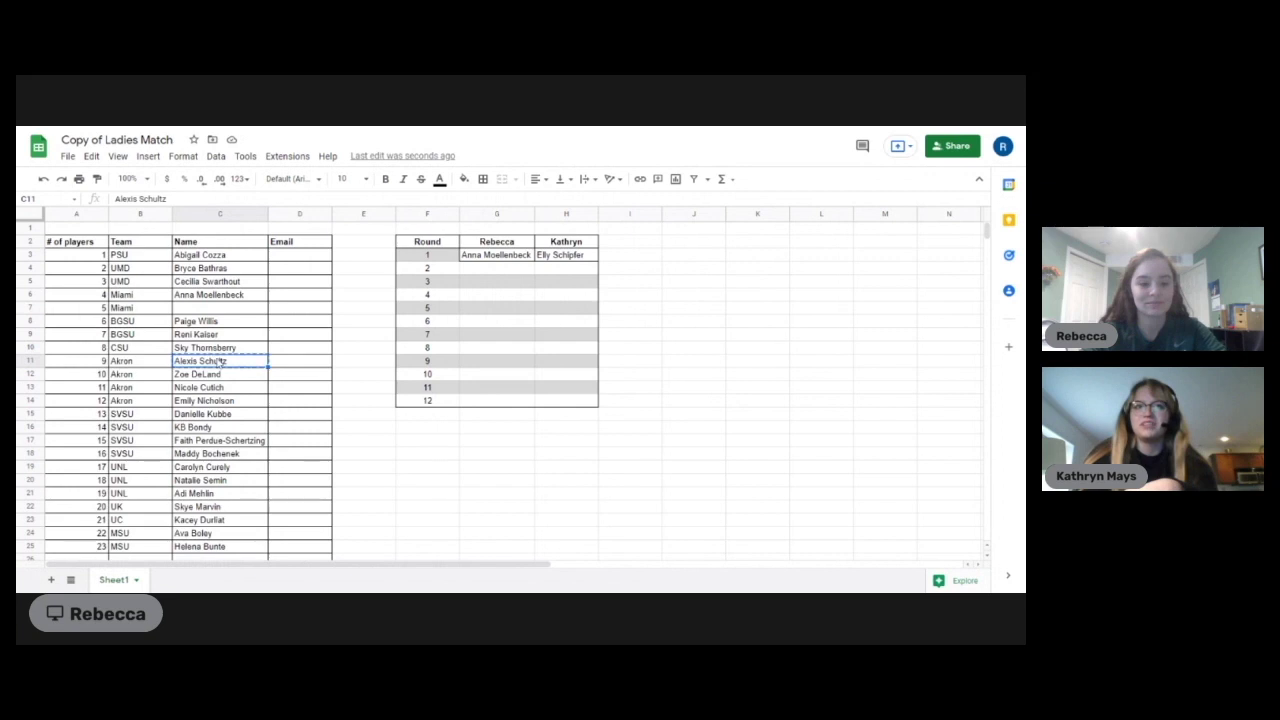
click(550, 270)
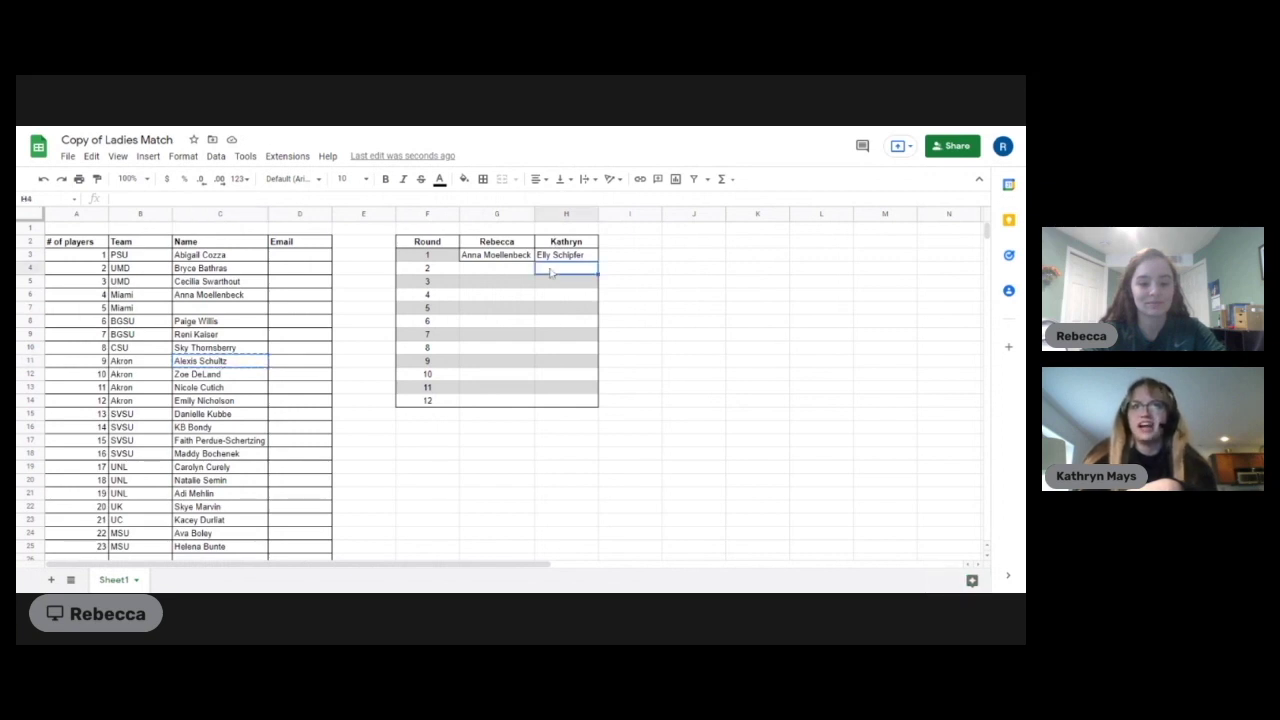
key(ctrl+v)
click(632, 274)
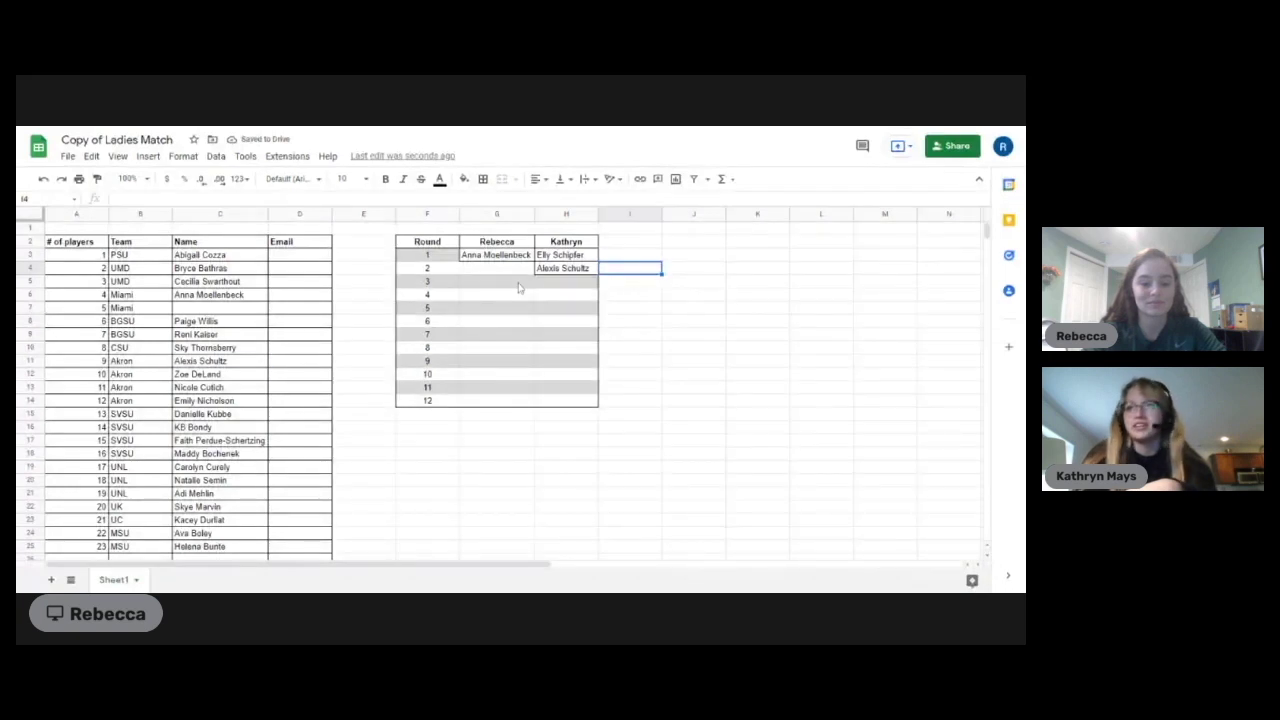
click(262, 364)
key(Delete)
click(616, 273)
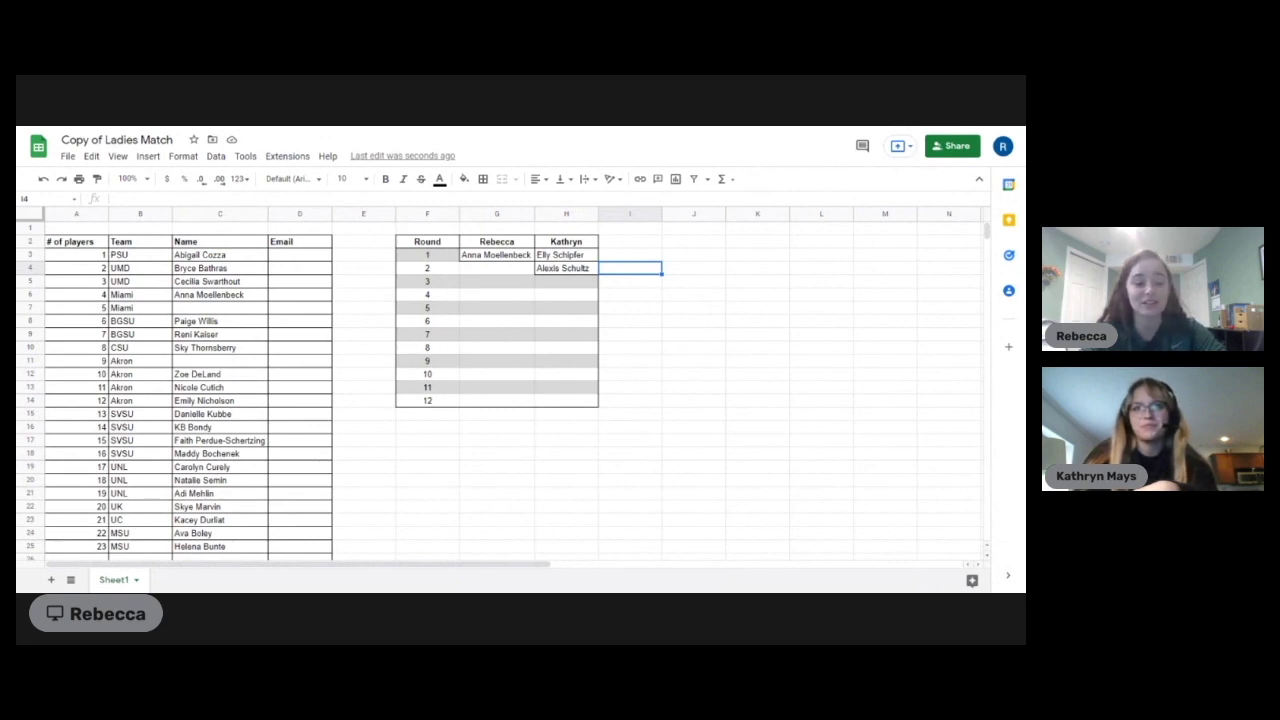
Step: Clear the already drafted name of player 4 (Miami) from roster cell C6
click(266, 295)
key(Delete)
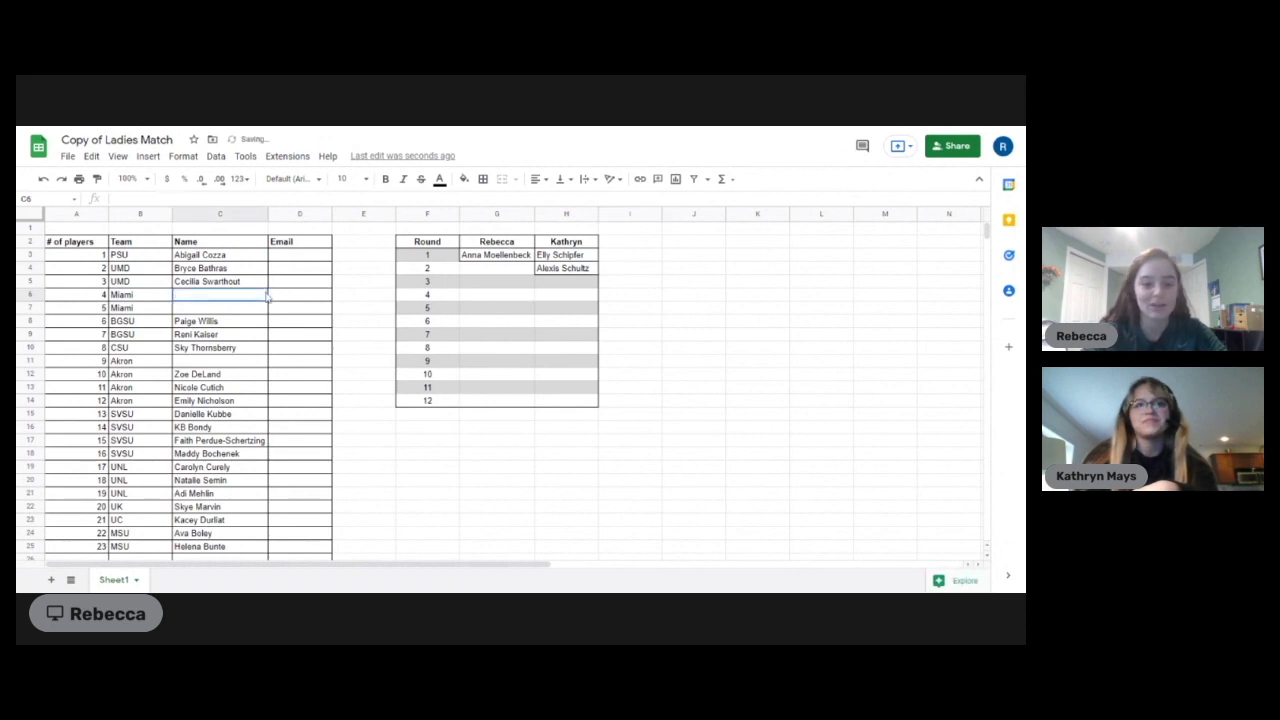
click(628, 268)
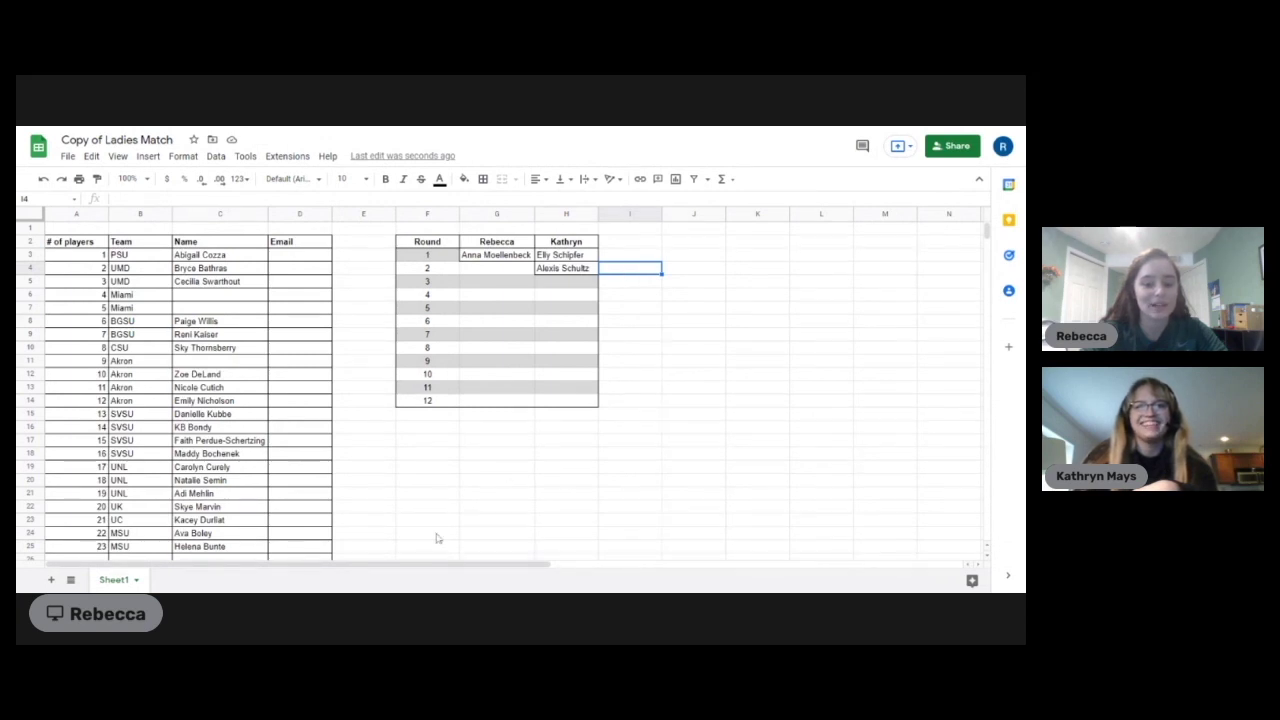
Step: Move the name of player 22 (MSU) from the roster into the round 2 cell G4
click(234, 530)
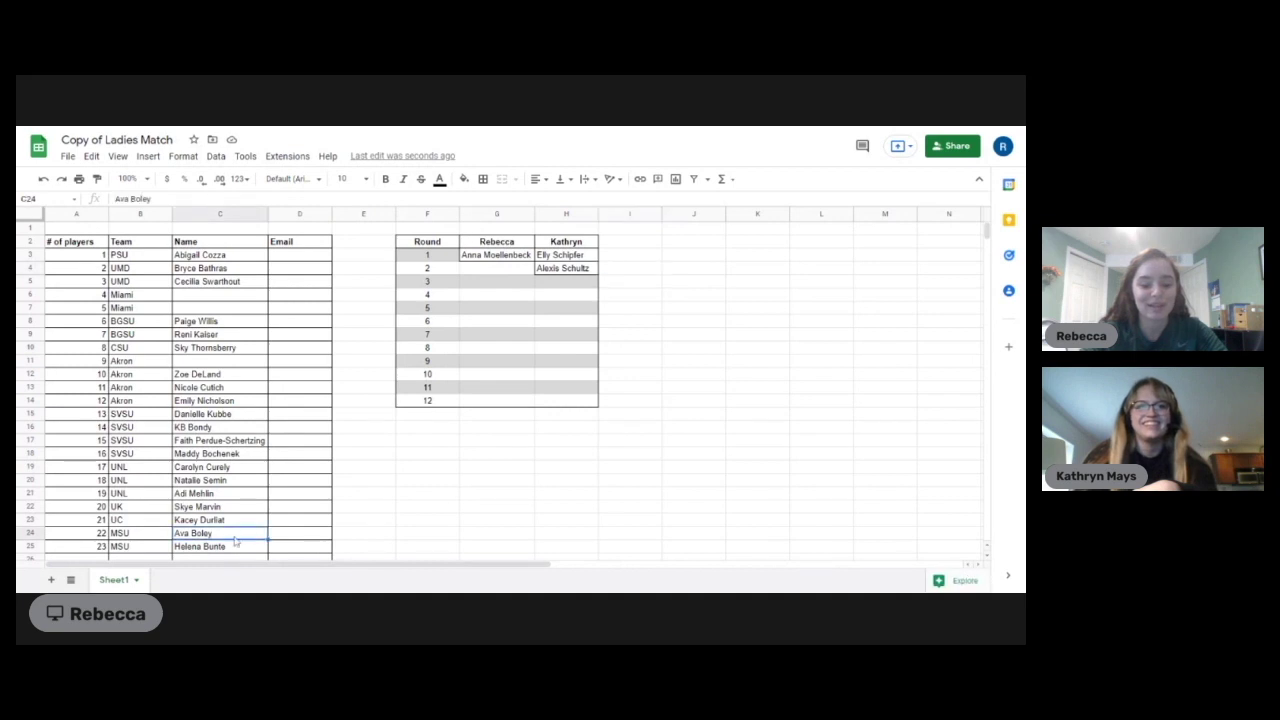
key(ctrl+c)
click(480, 269)
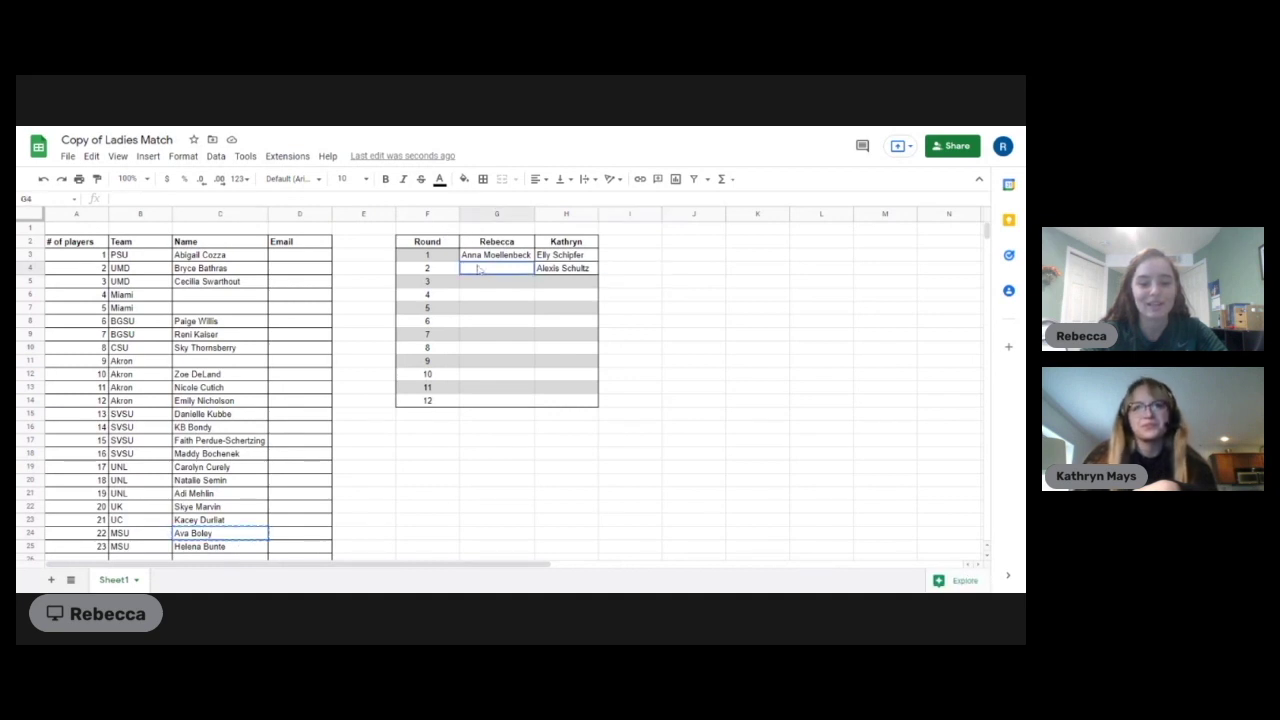
key(ctrl+v)
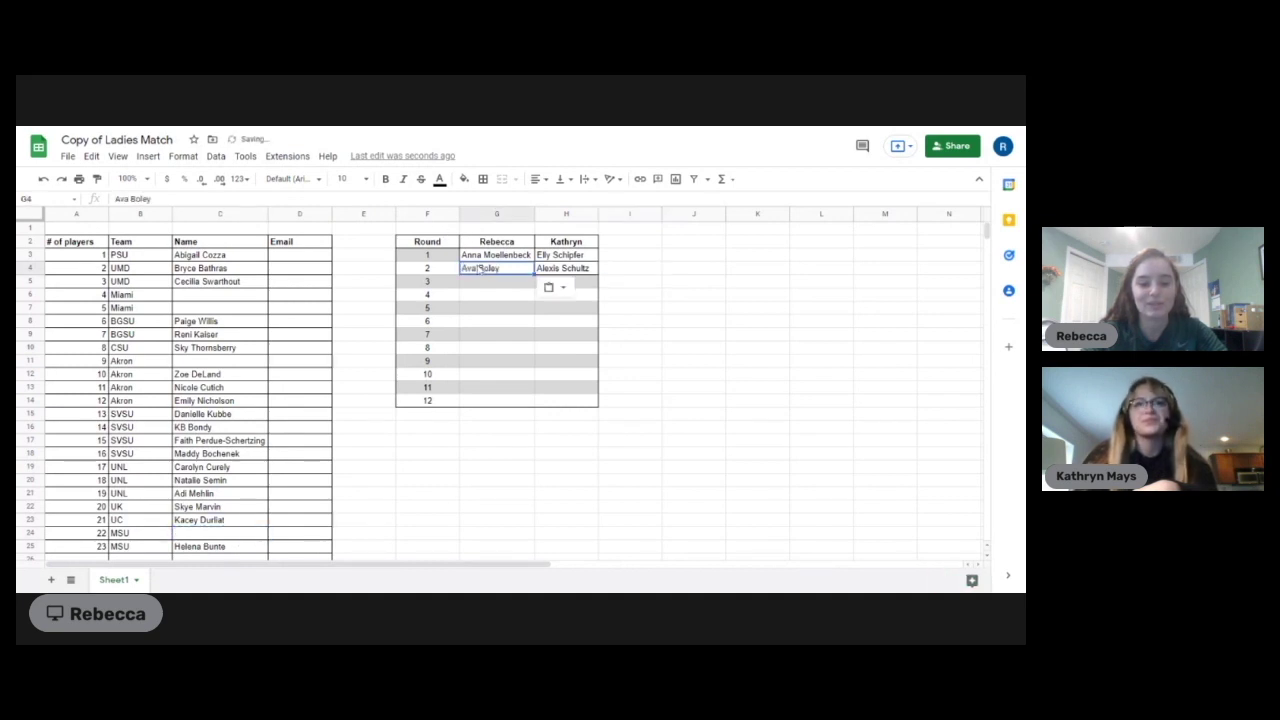
click(686, 267)
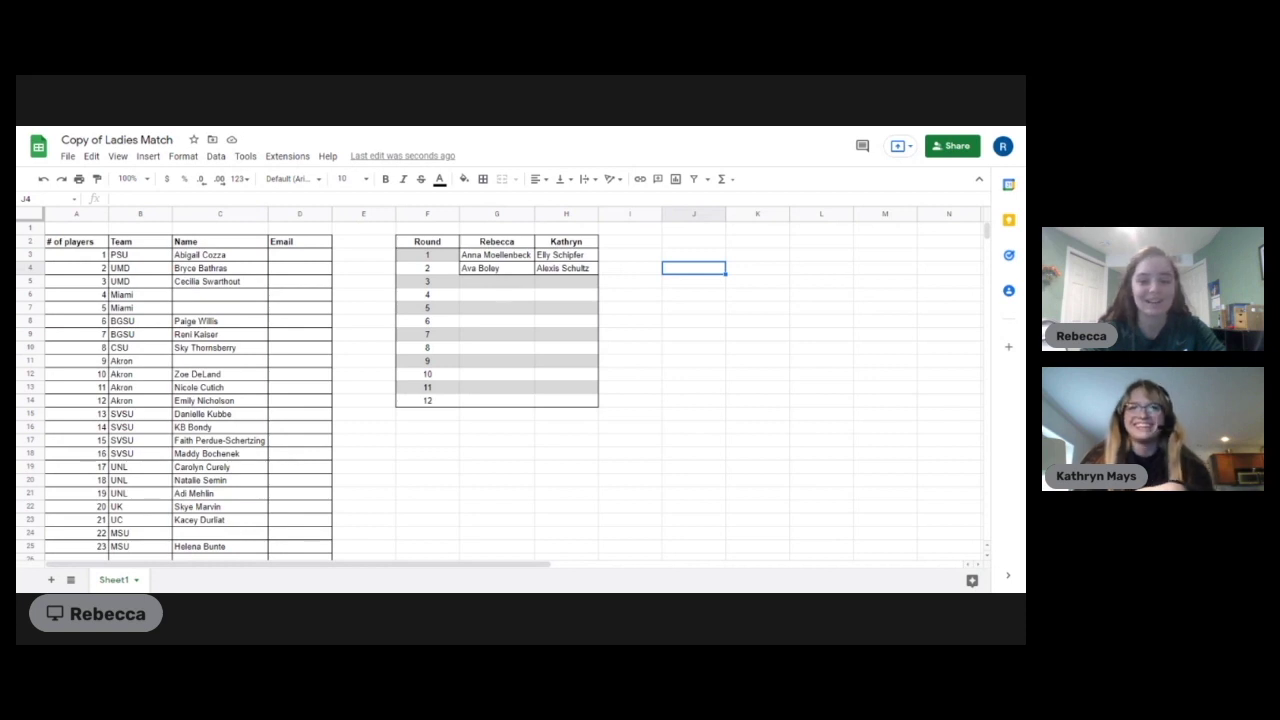
click(633, 285)
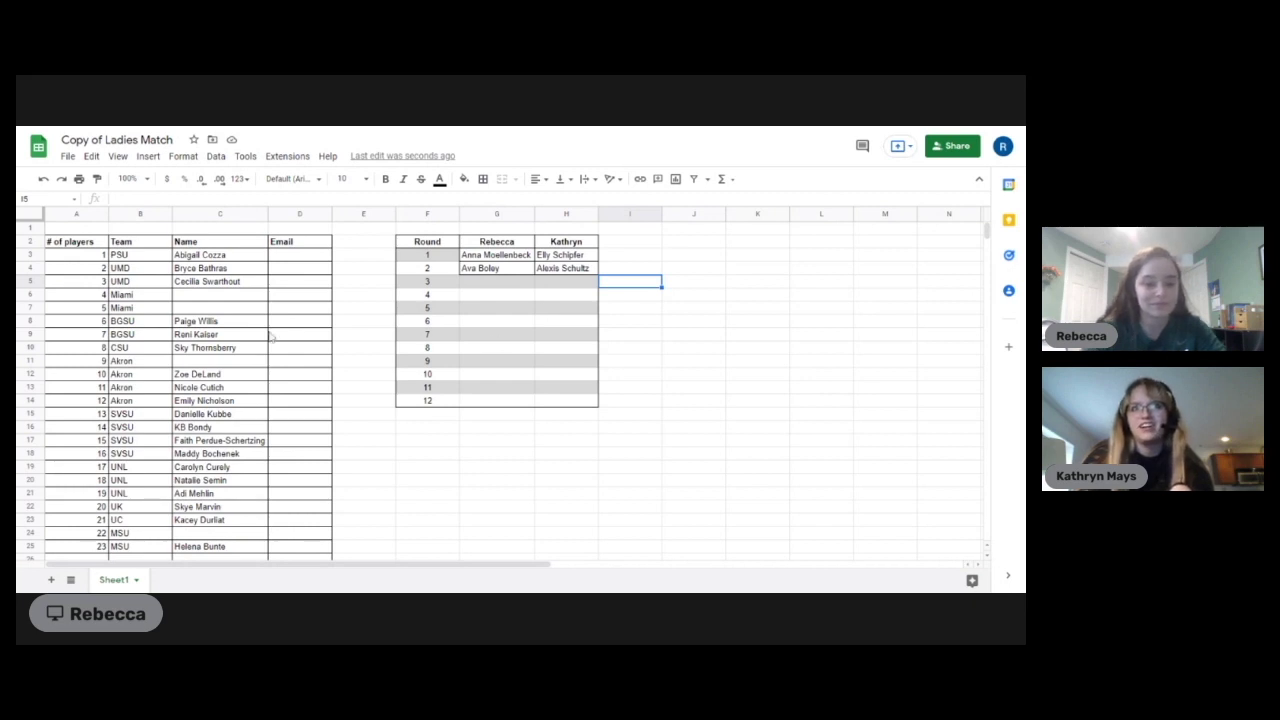
Step: Copy the name of player 7 (BGSU) into the round 3 cell H5 and clear it from the roster
click(216, 339)
key(ctrl+c)
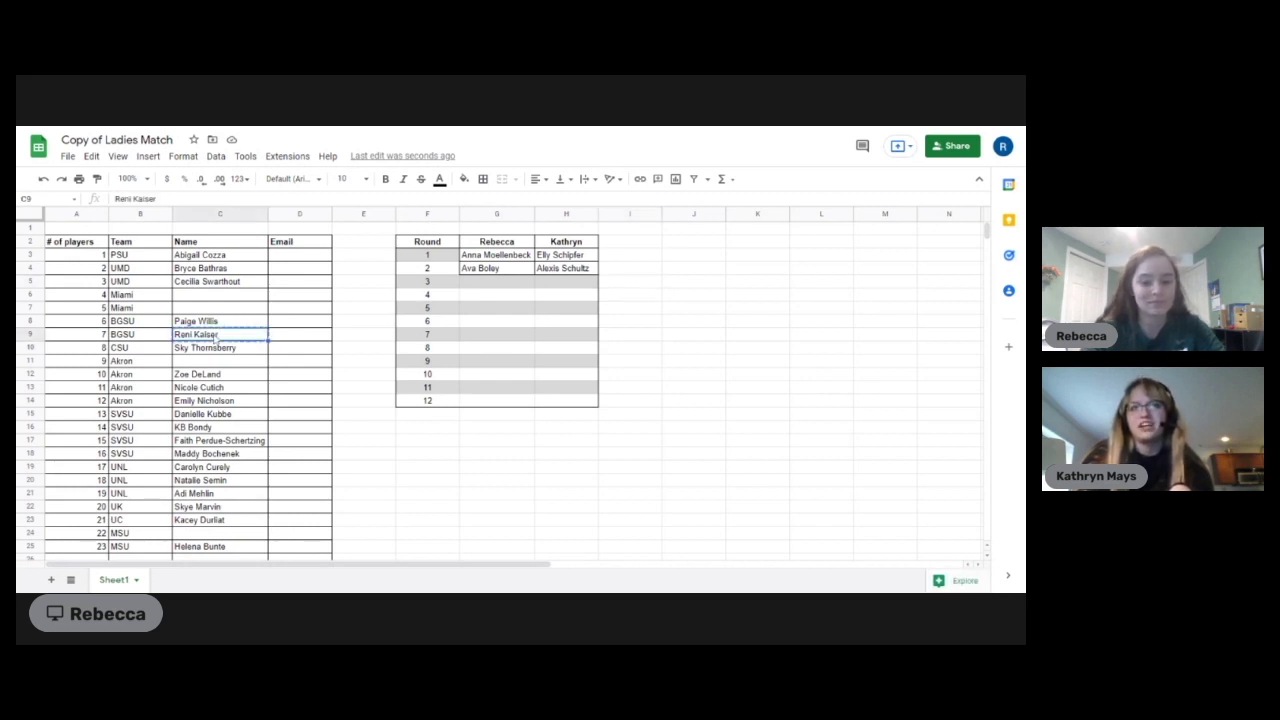
click(574, 285)
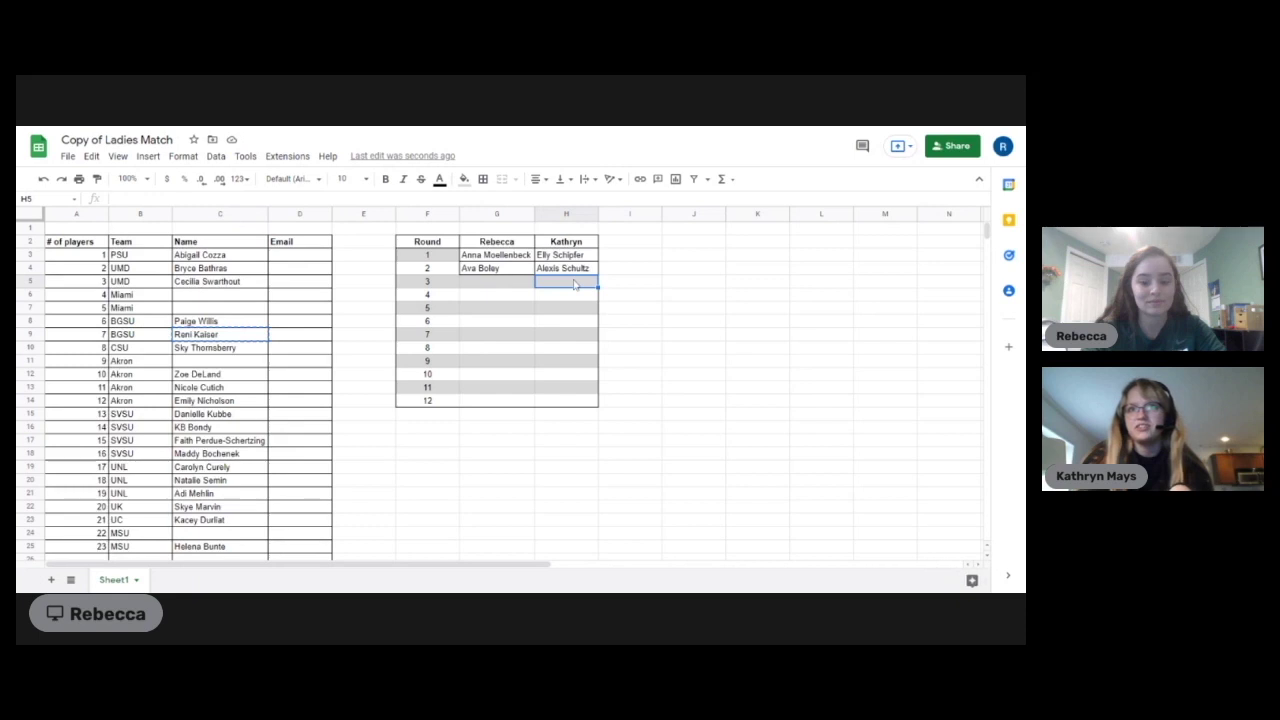
key(ctrl+v)
click(619, 286)
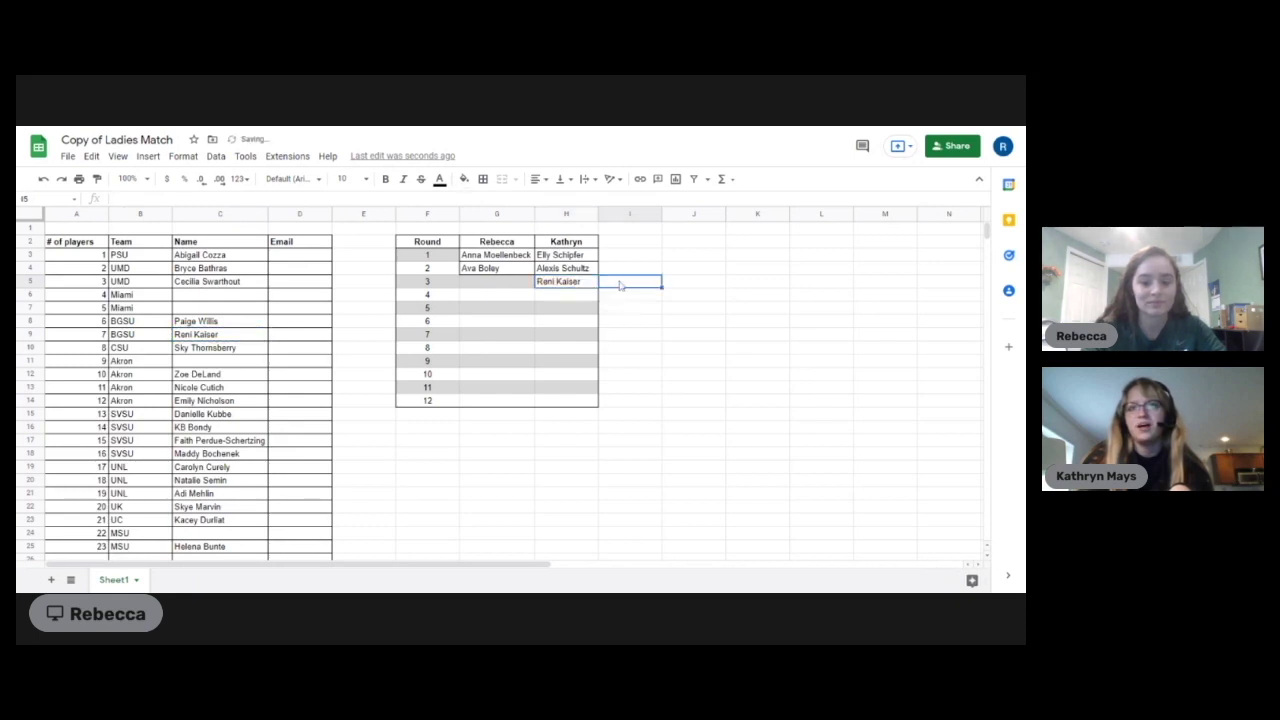
click(252, 336)
key(Delete)
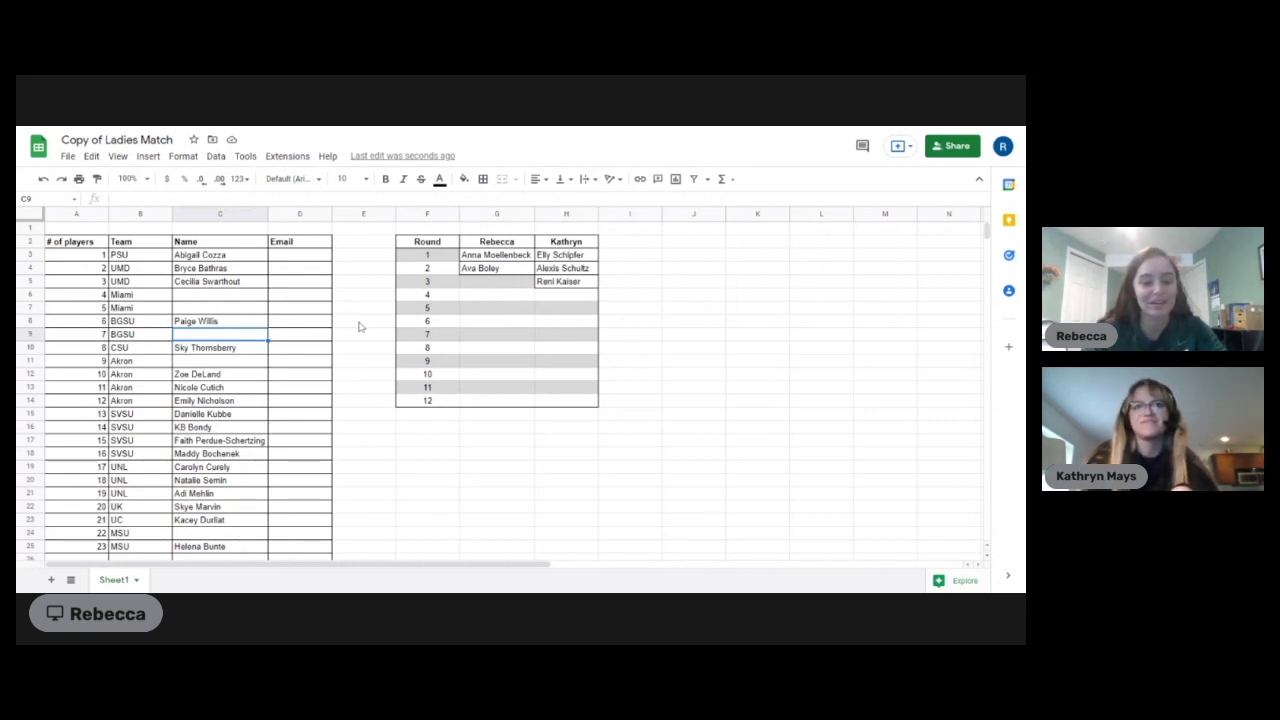
Step: Move the name of player 2 (UMD) from the roster into the round 3 cell G5
click(245, 272)
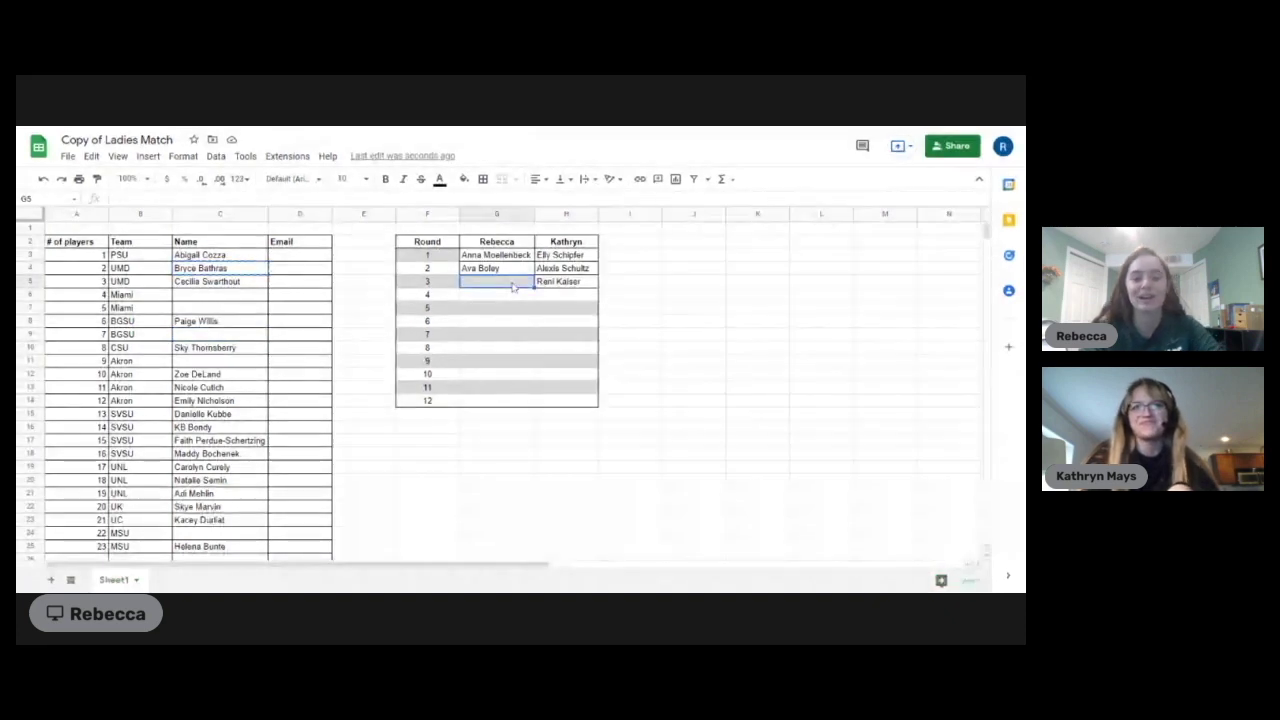
key(ctrl+v)
click(658, 283)
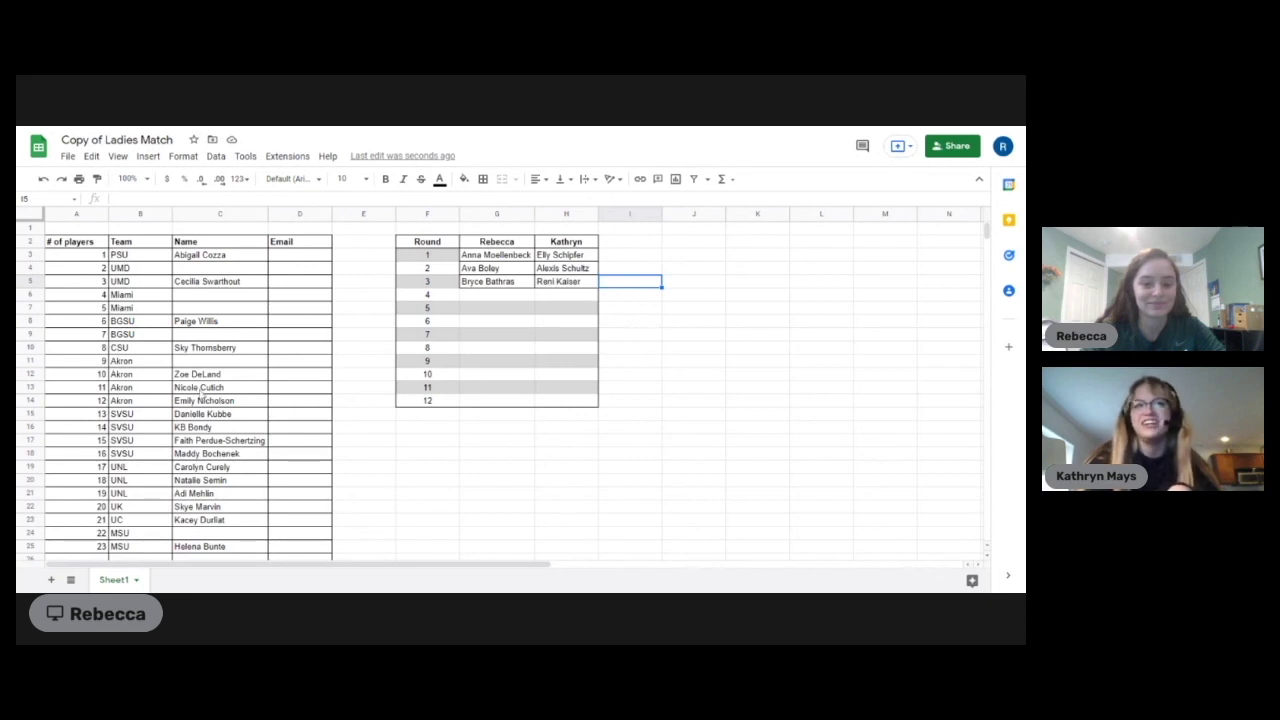
Step: Move the name of player 11 (Akron) from the roster into the round 4 cell H6
click(203, 391)
key(ctrl+c)
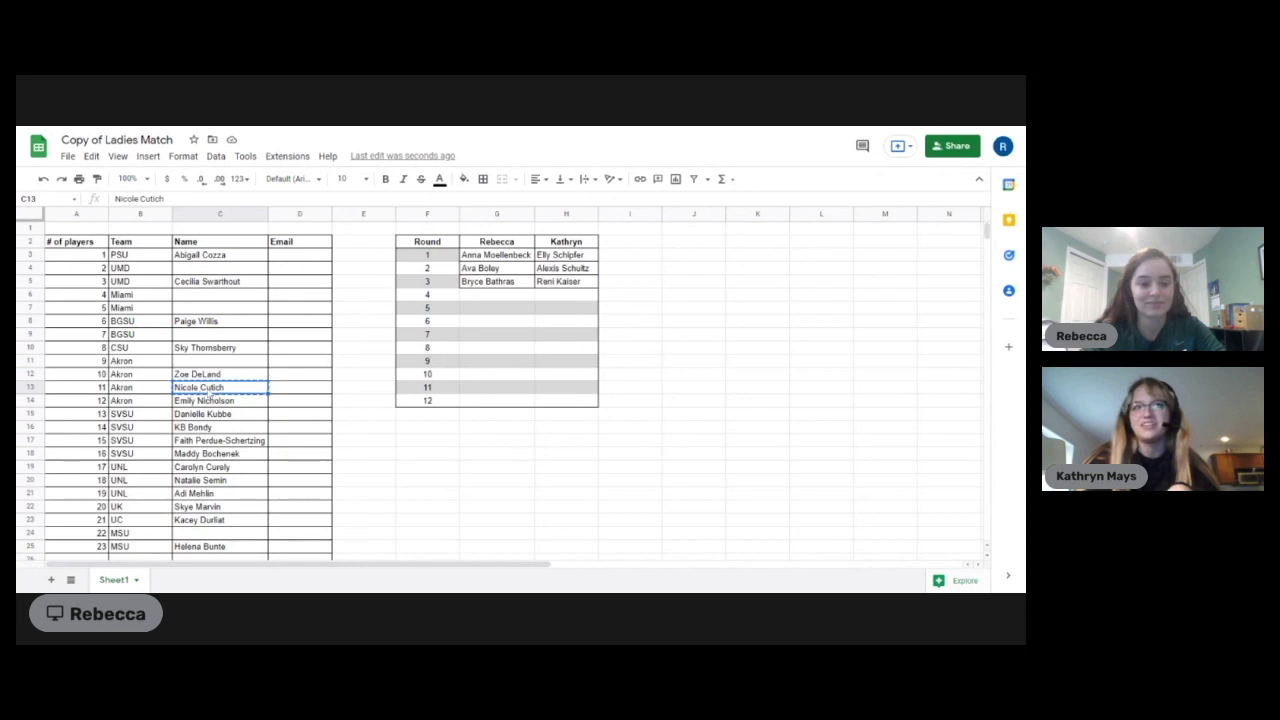
click(571, 299)
key(ctrl+v)
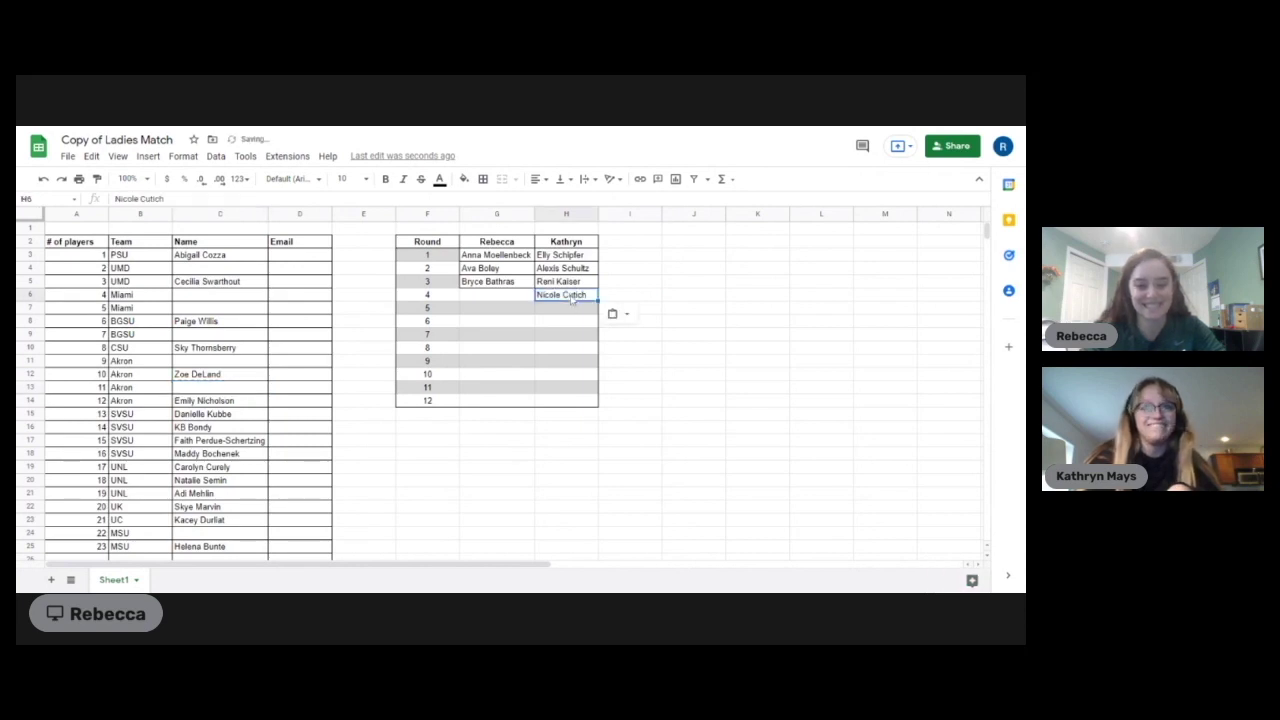
click(658, 297)
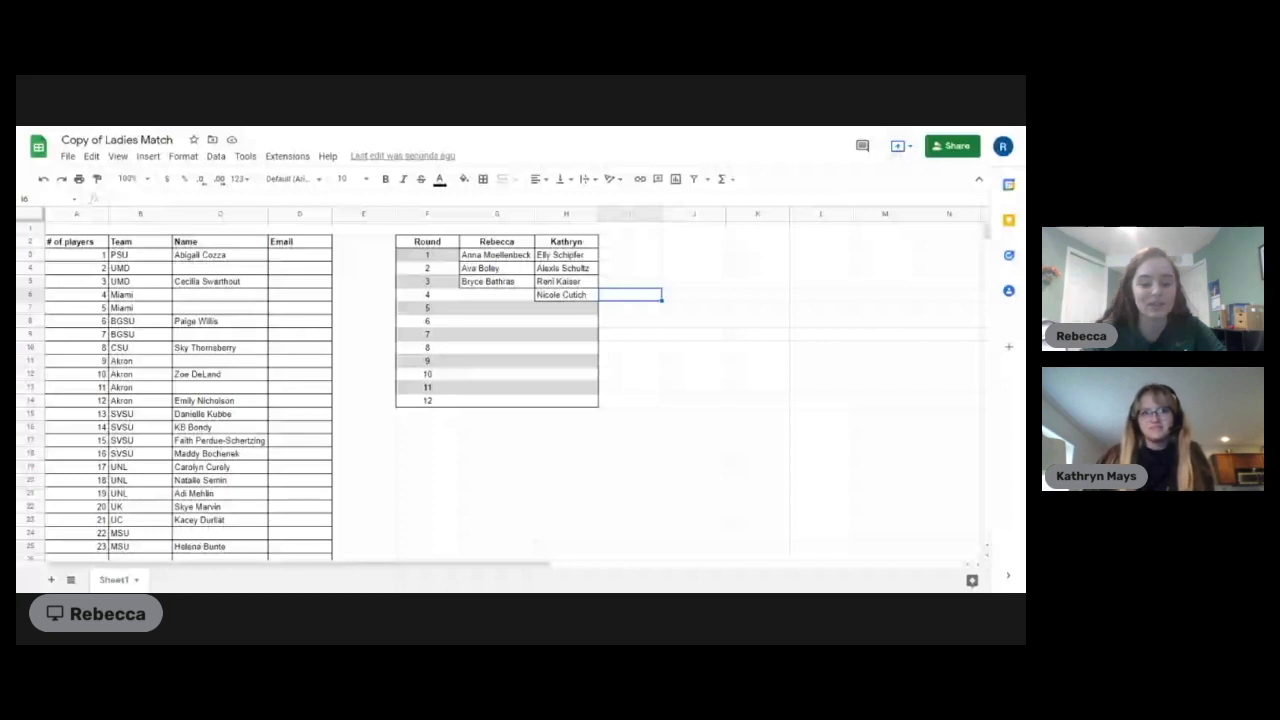
Step: Move the name of player 13 (SVSU) from the roster into the round 4 cell G6
click(250, 417)
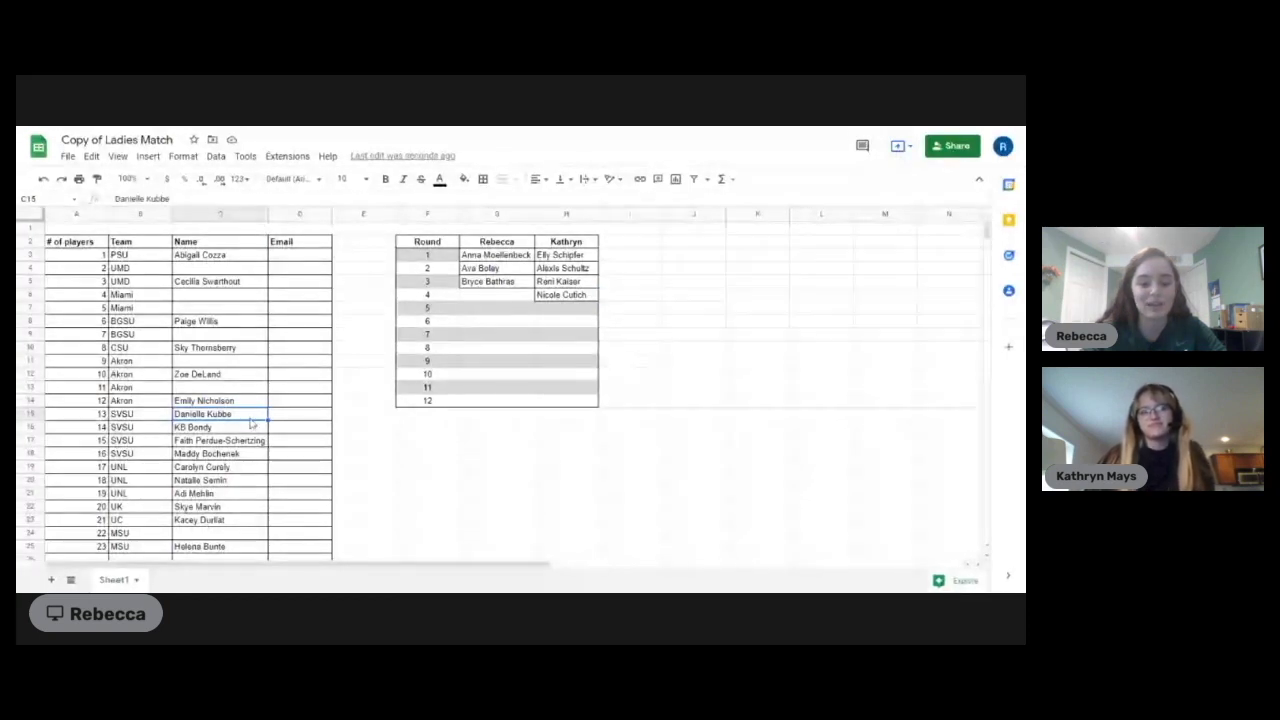
key(ctrl+c)
click(506, 298)
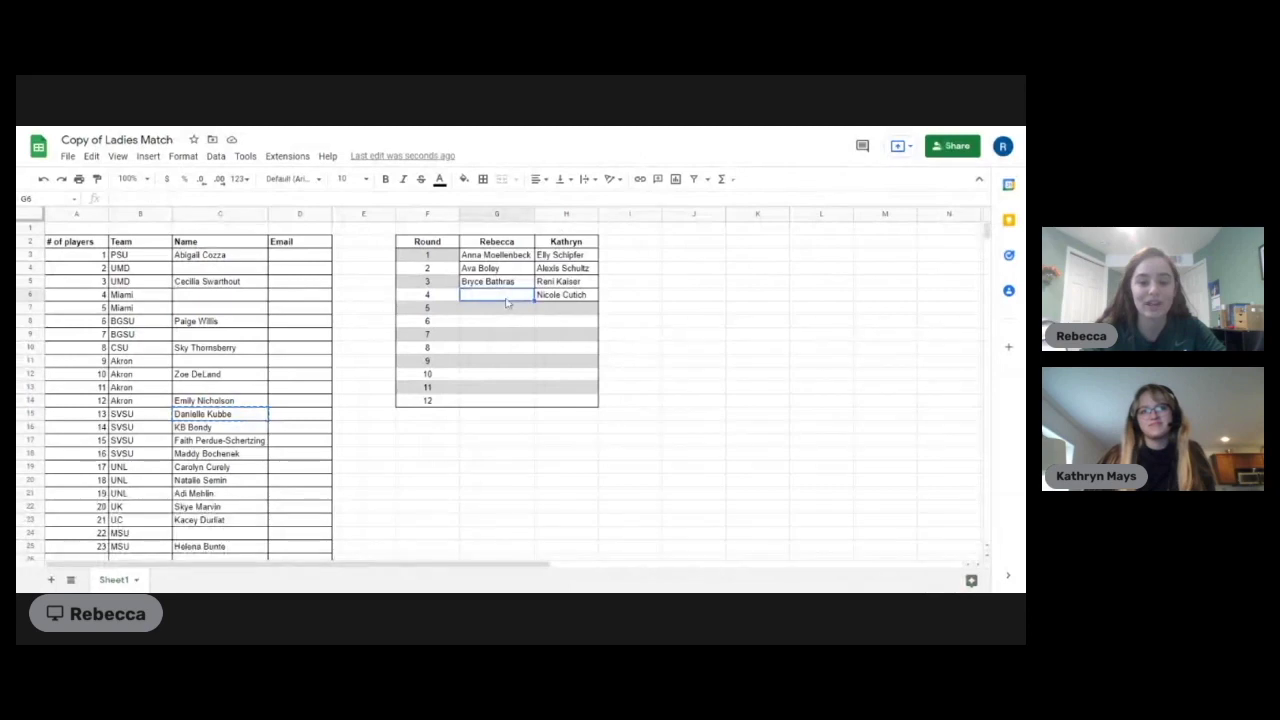
key(ctrl+v)
click(659, 296)
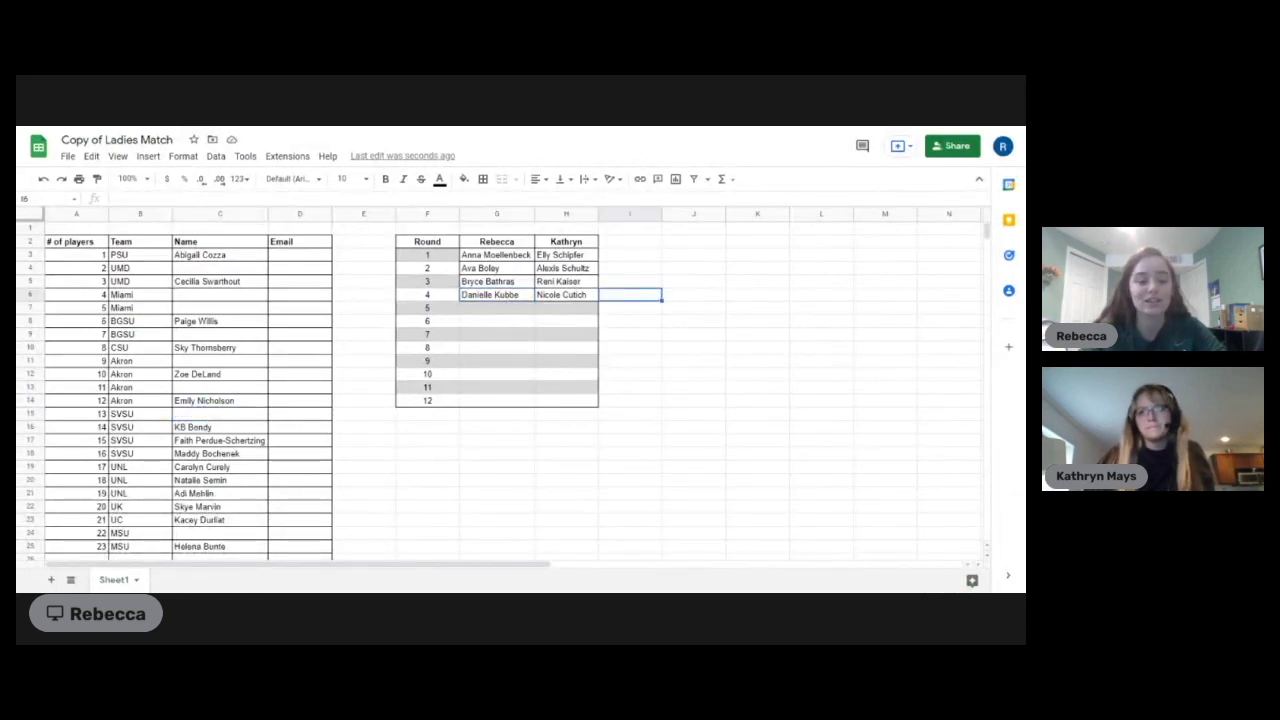
click(677, 311)
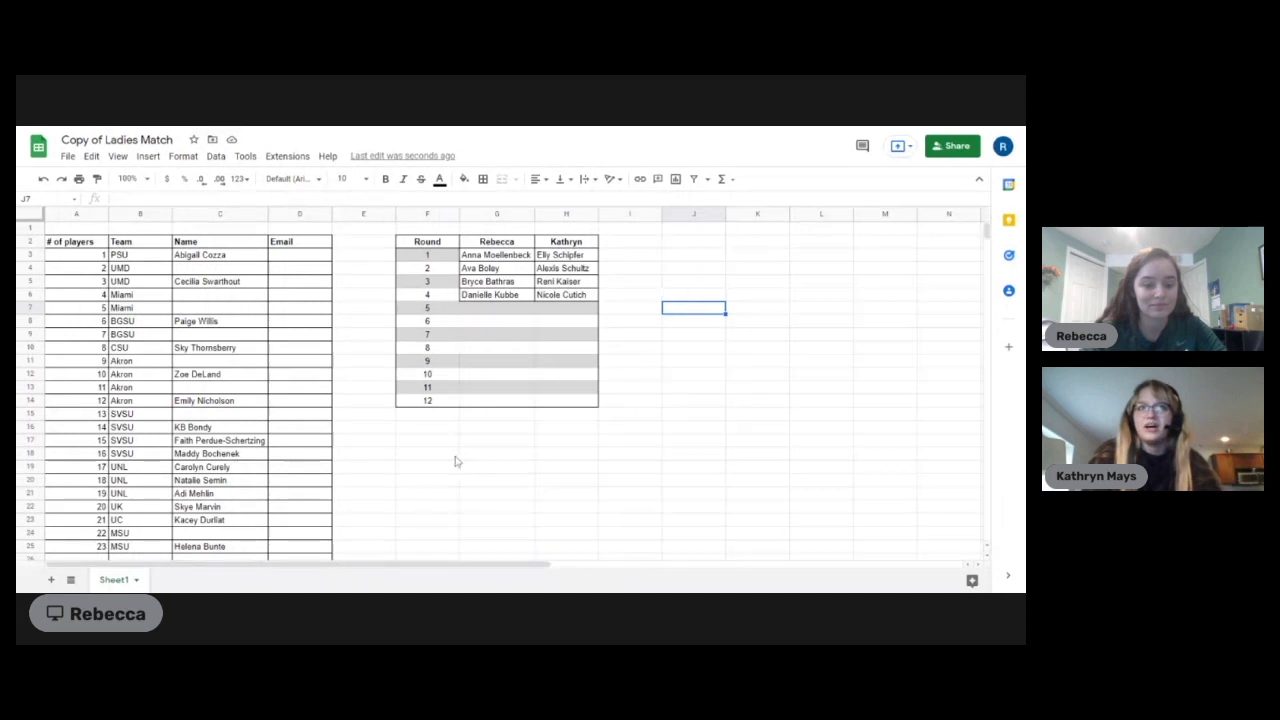
Step: Move the name of player 8 (CSU) from the roster into the round 5 cell H7
click(229, 349)
key(ctrl+c)
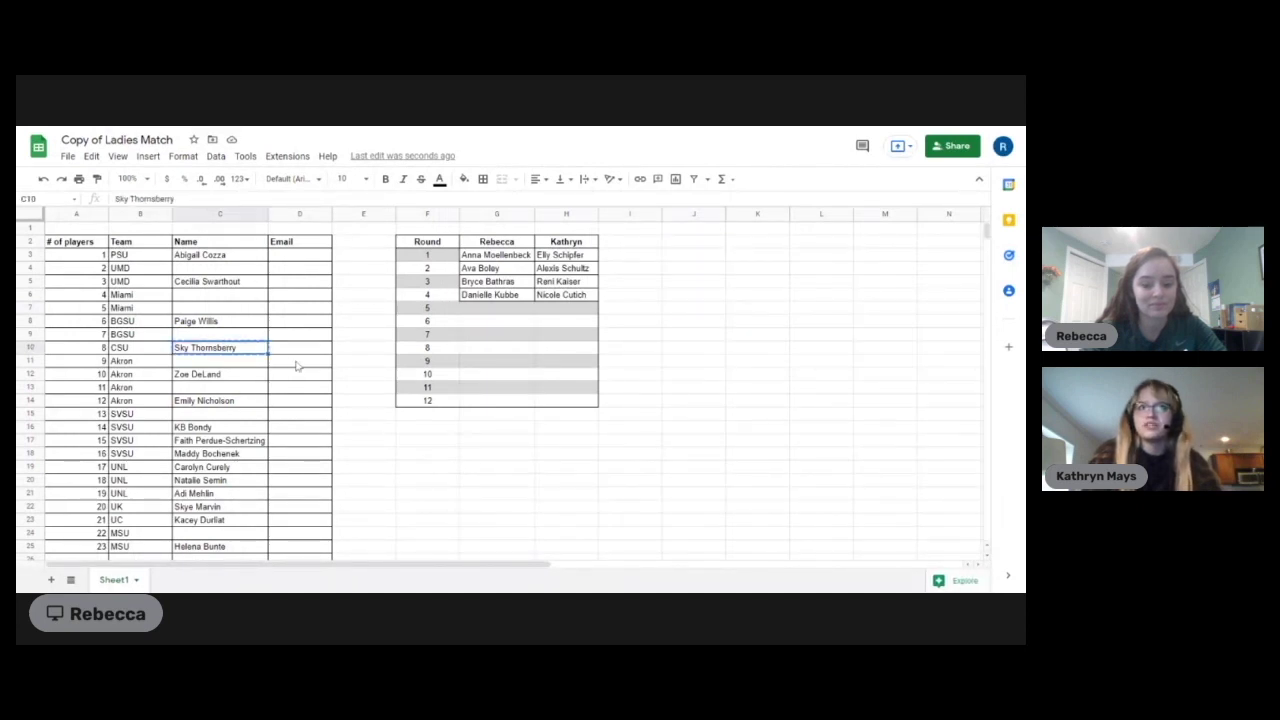
click(558, 312)
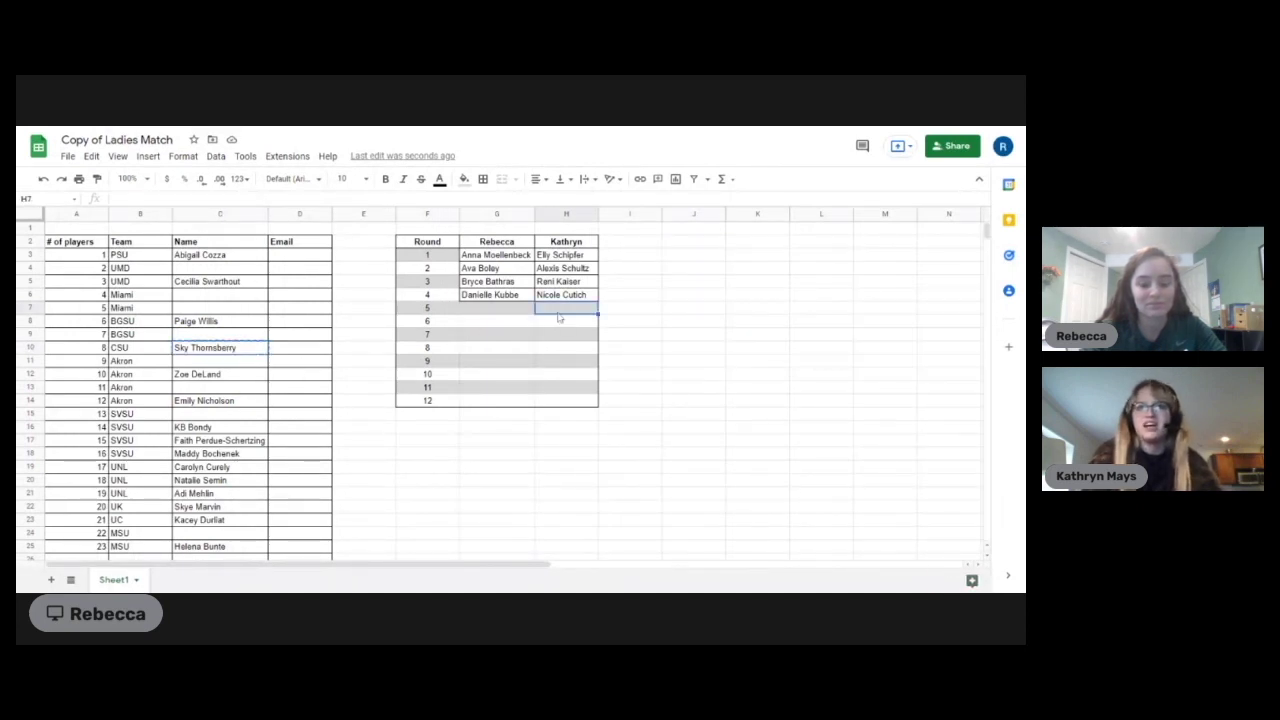
key(ctrl+v)
click(621, 312)
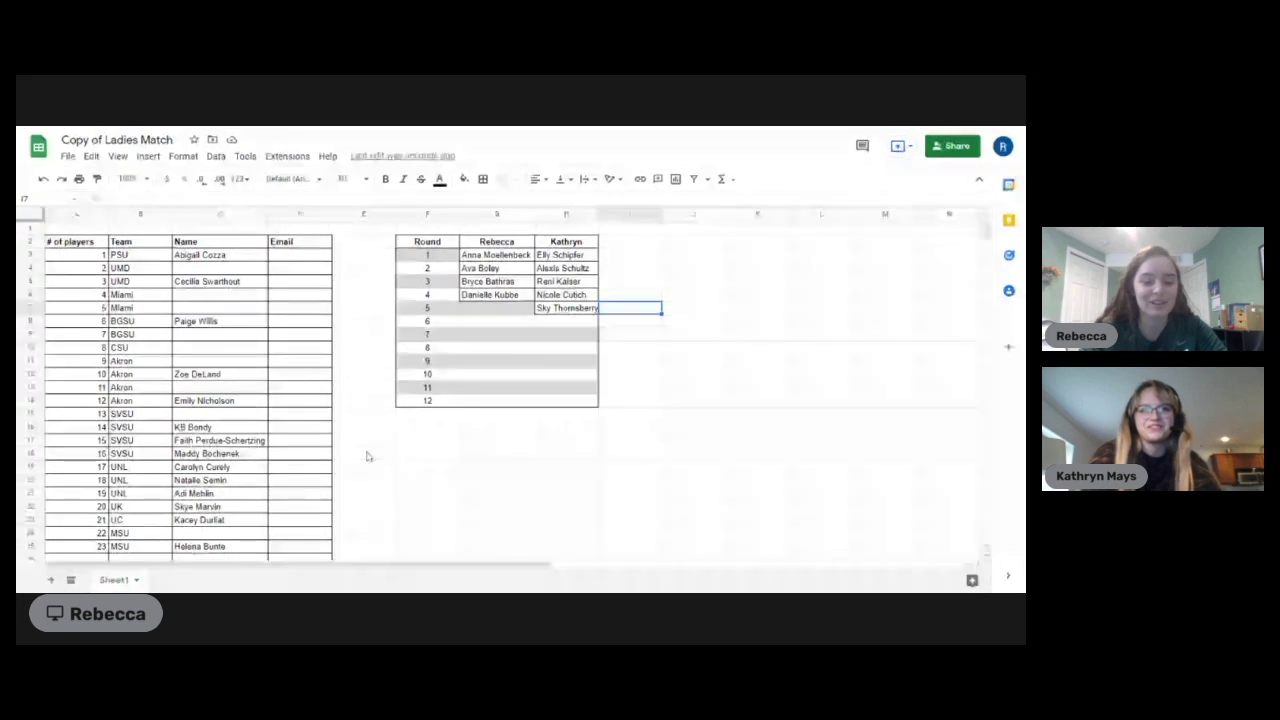
Step: Move the name of player 17 (UNL) from the roster into the round 5 cell G7
click(266, 466)
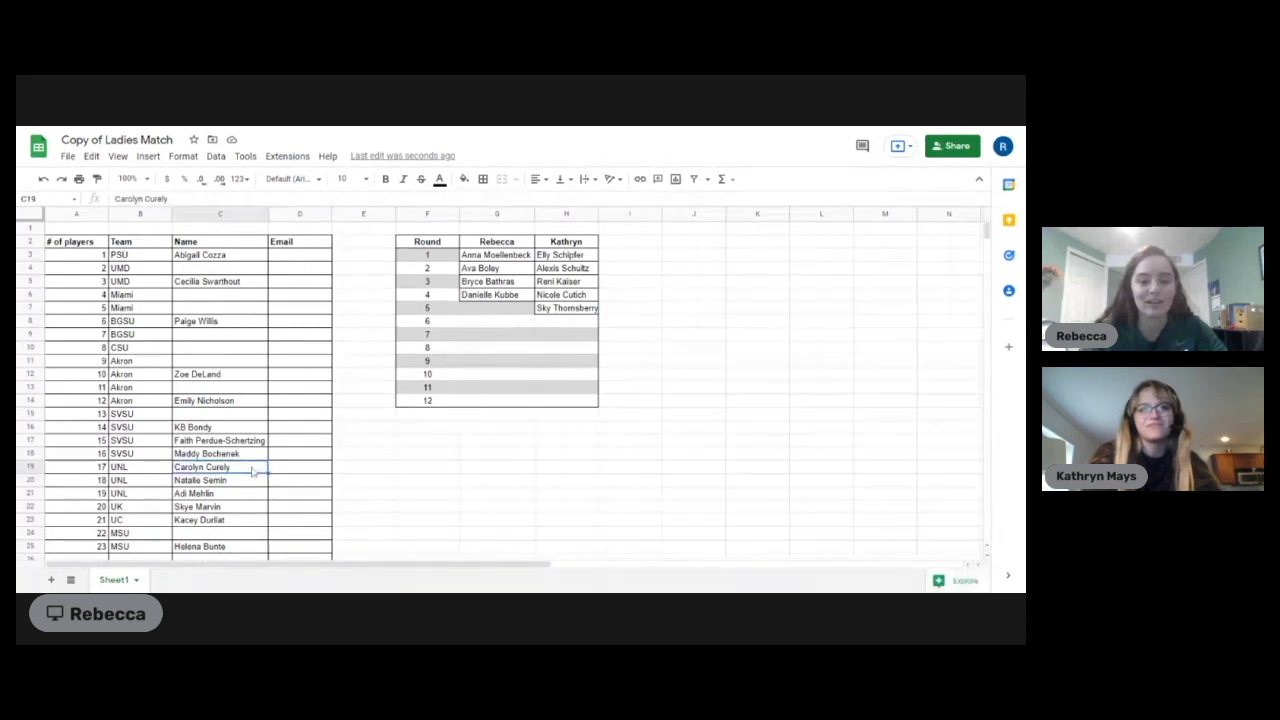
click(502, 308)
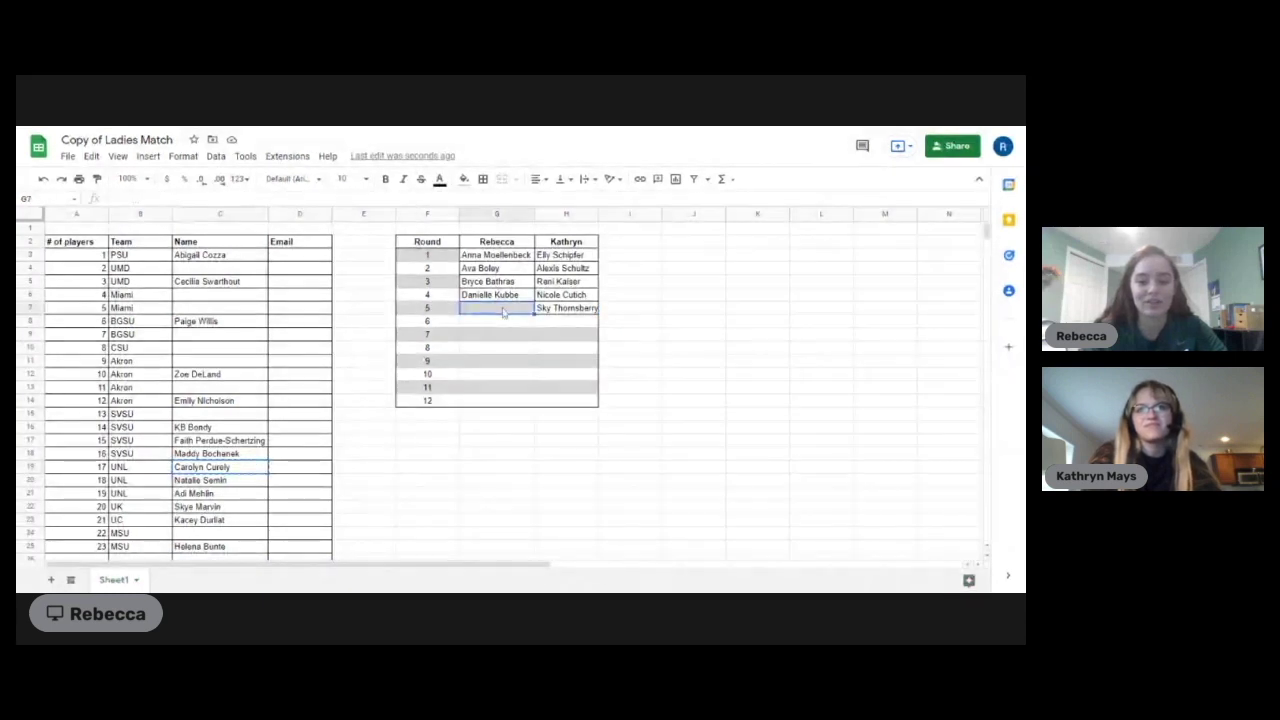
key(ctrl+v)
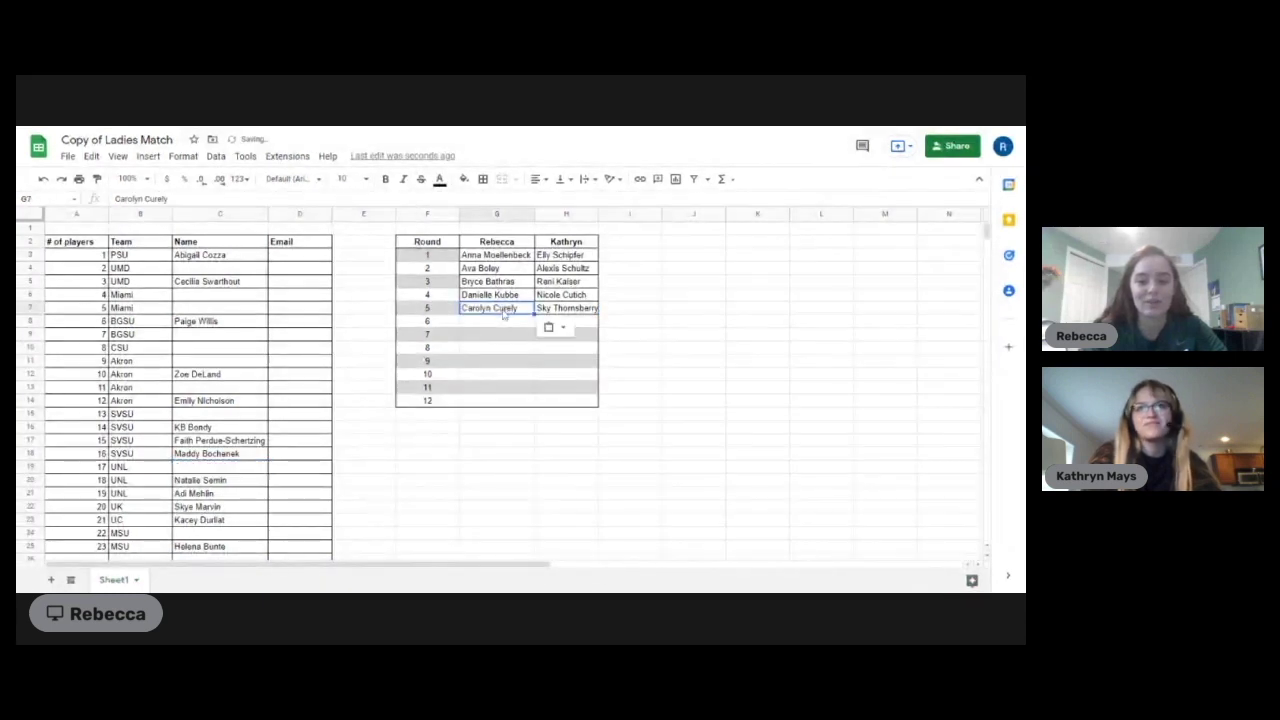
click(649, 300)
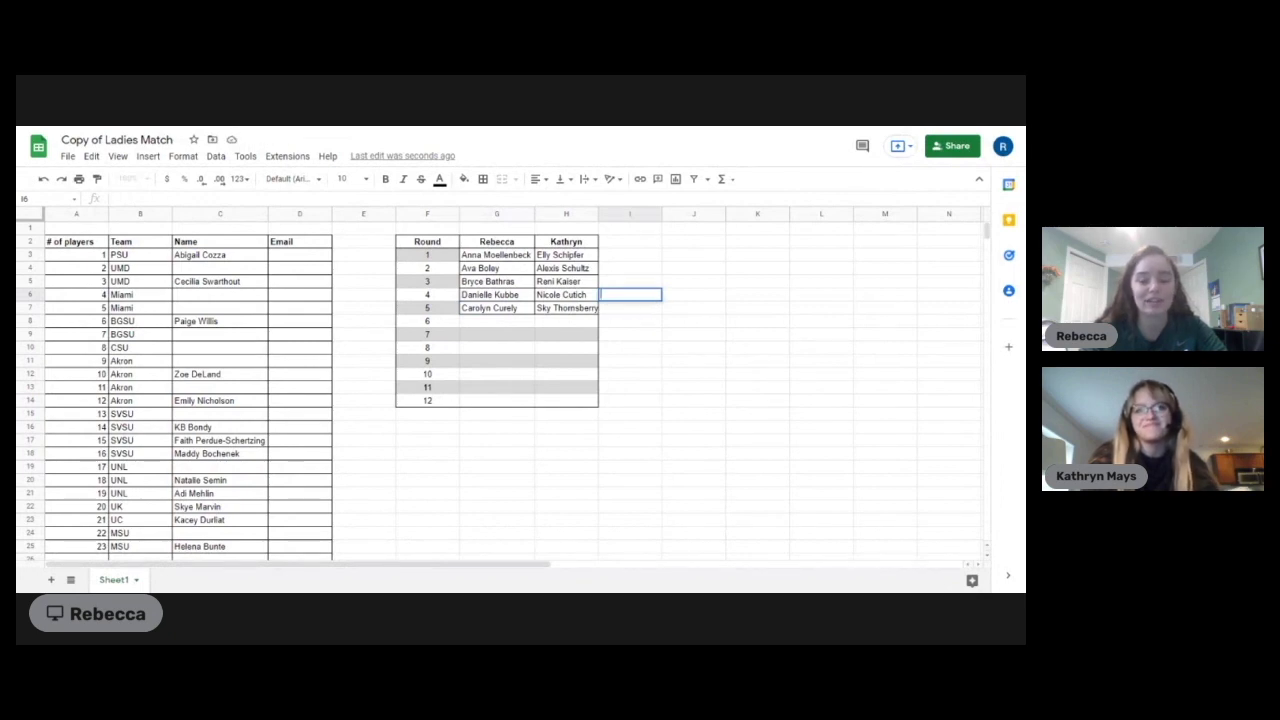
click(670, 305)
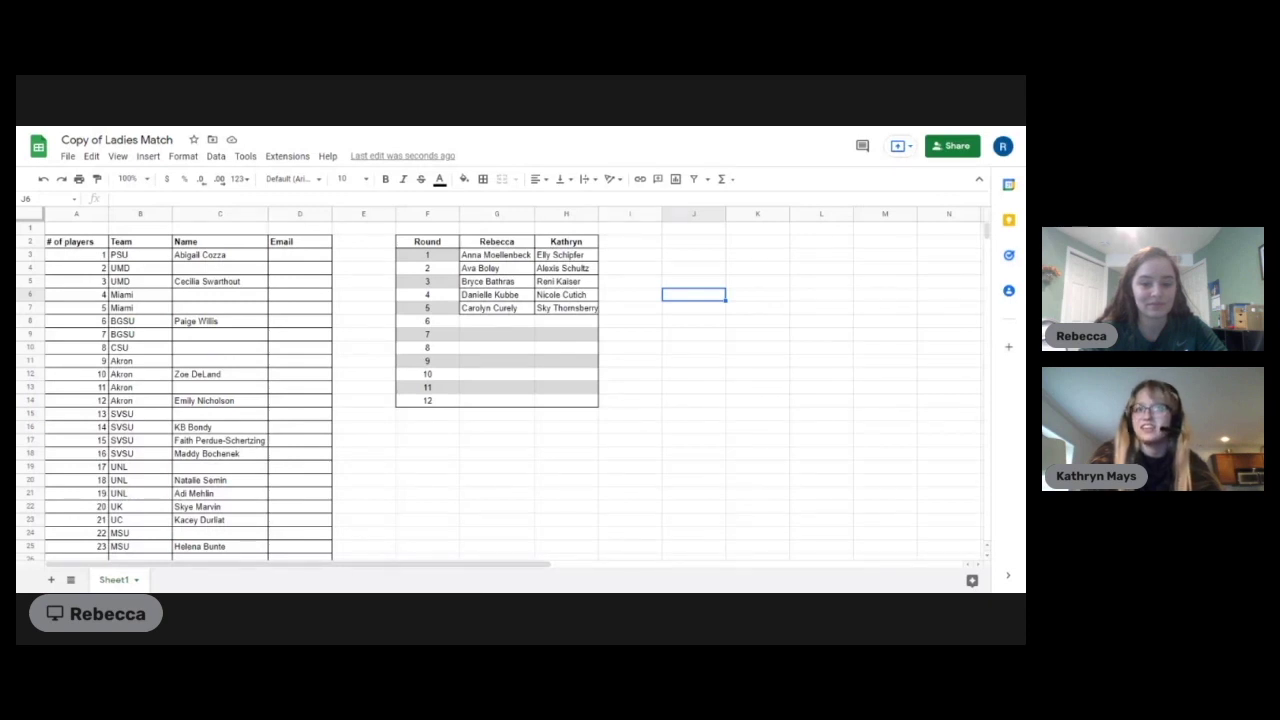
Step: Move the name of player 21 (UC) from the roster into the round 6 cell H8
click(229, 522)
key(ctrl+c)
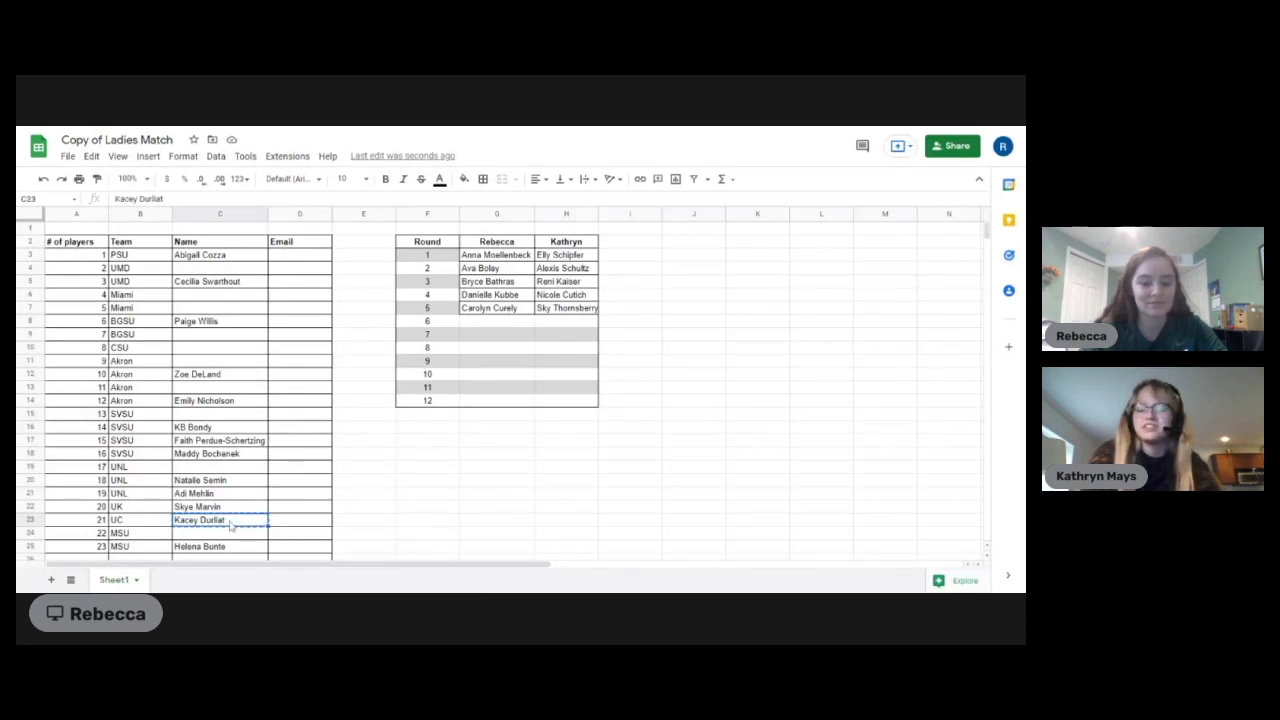
click(576, 322)
key(ctrl+v)
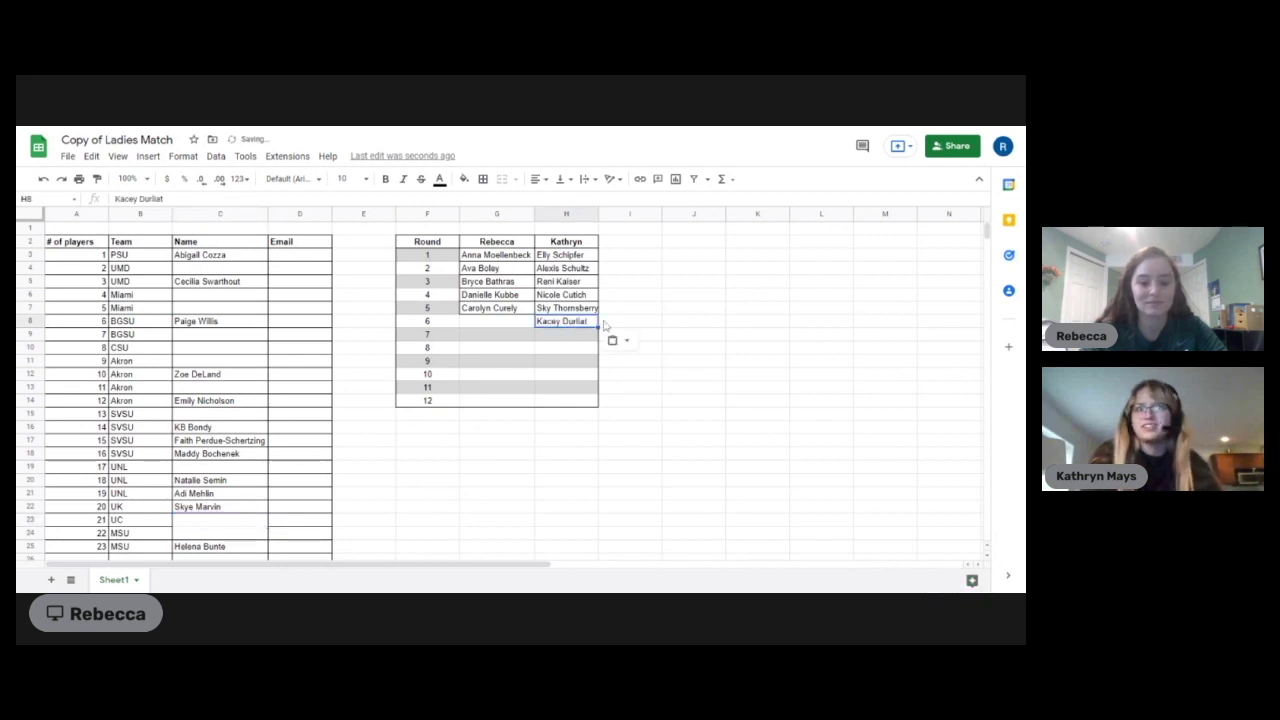
click(655, 323)
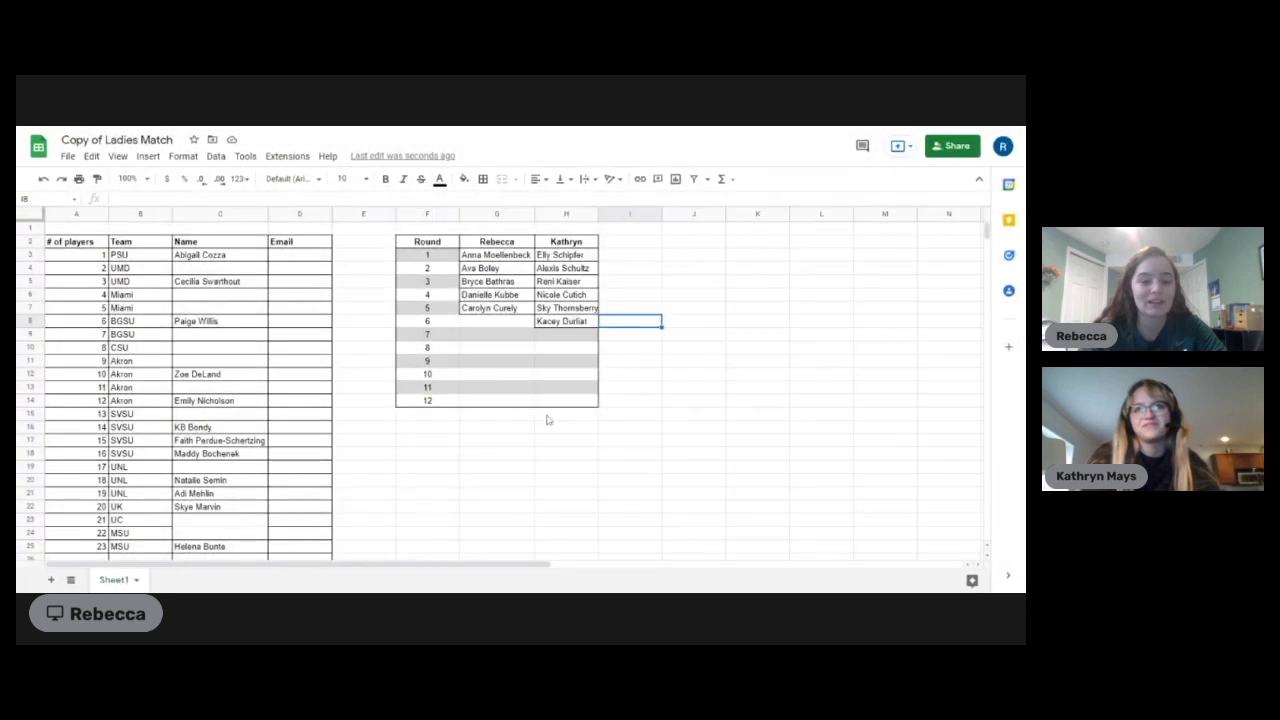
Step: Move the name of player 1 (PSU) from the roster into the round 6 cell G8
click(241, 258)
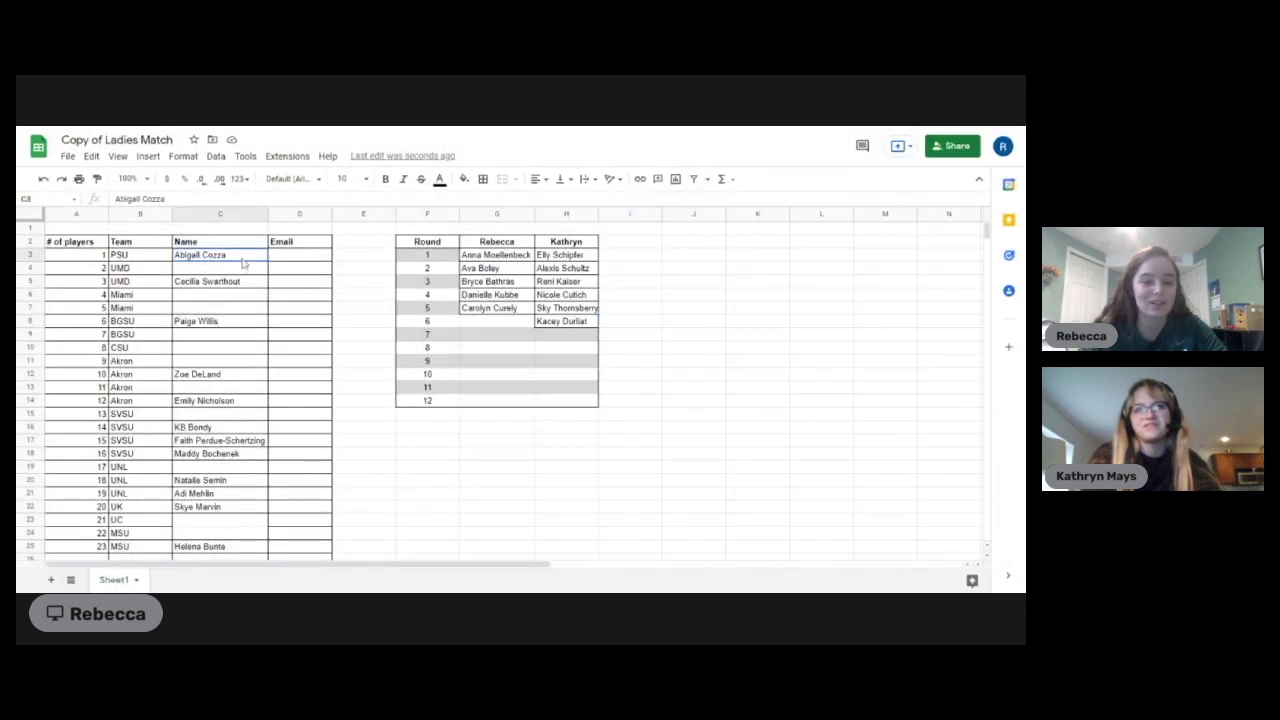
key(ctrl+c)
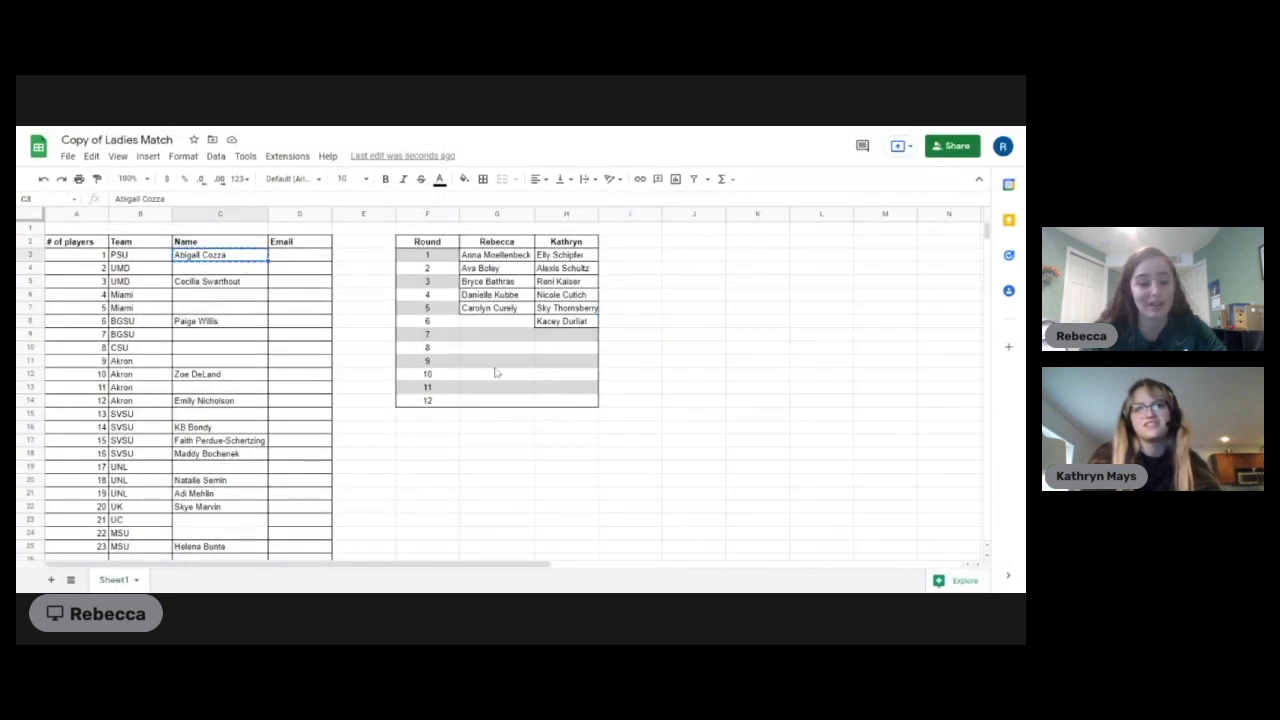
click(499, 326)
key(ctrl+v)
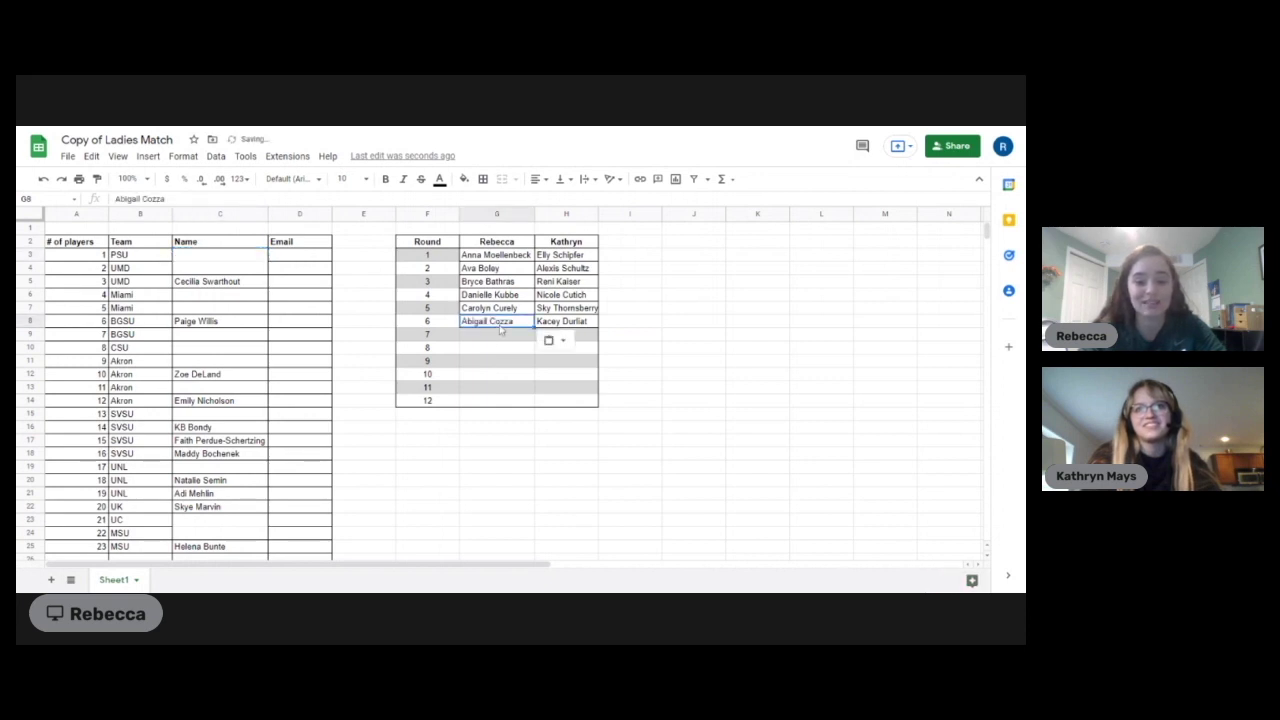
click(659, 325)
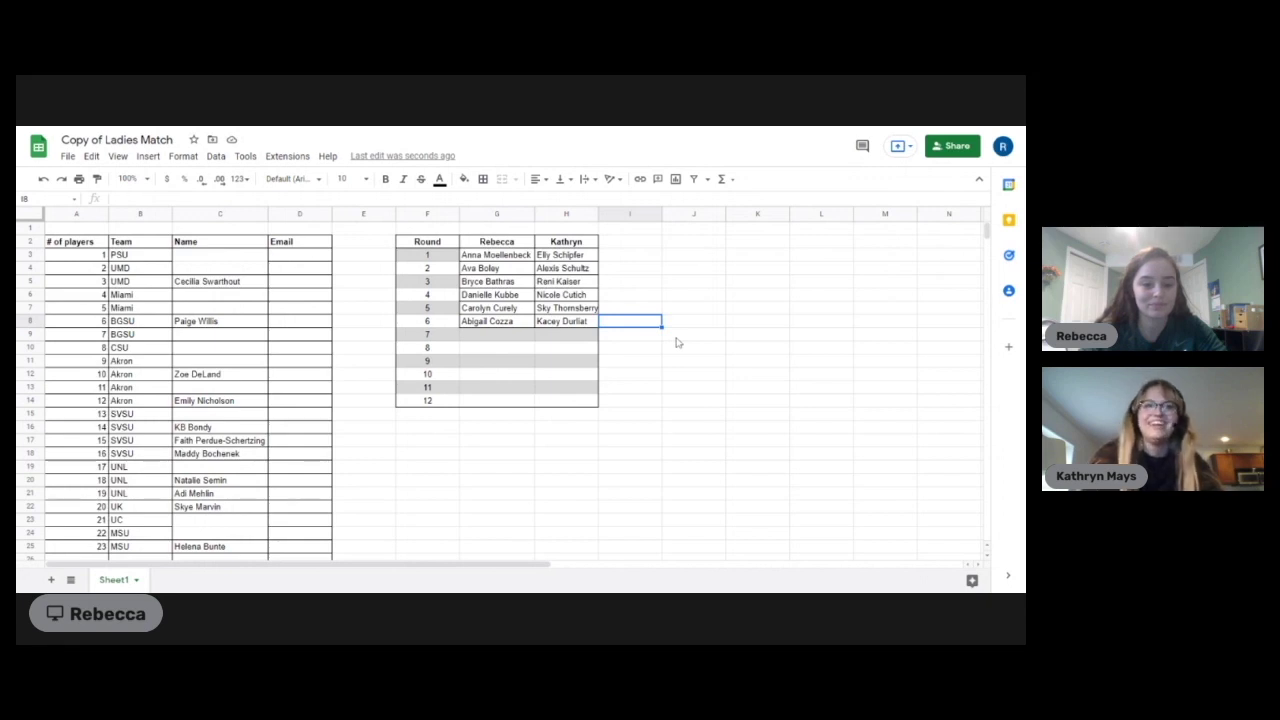
Step: Move the name of player 20 (UK) from the roster into the round 7 cell H9
click(218, 507)
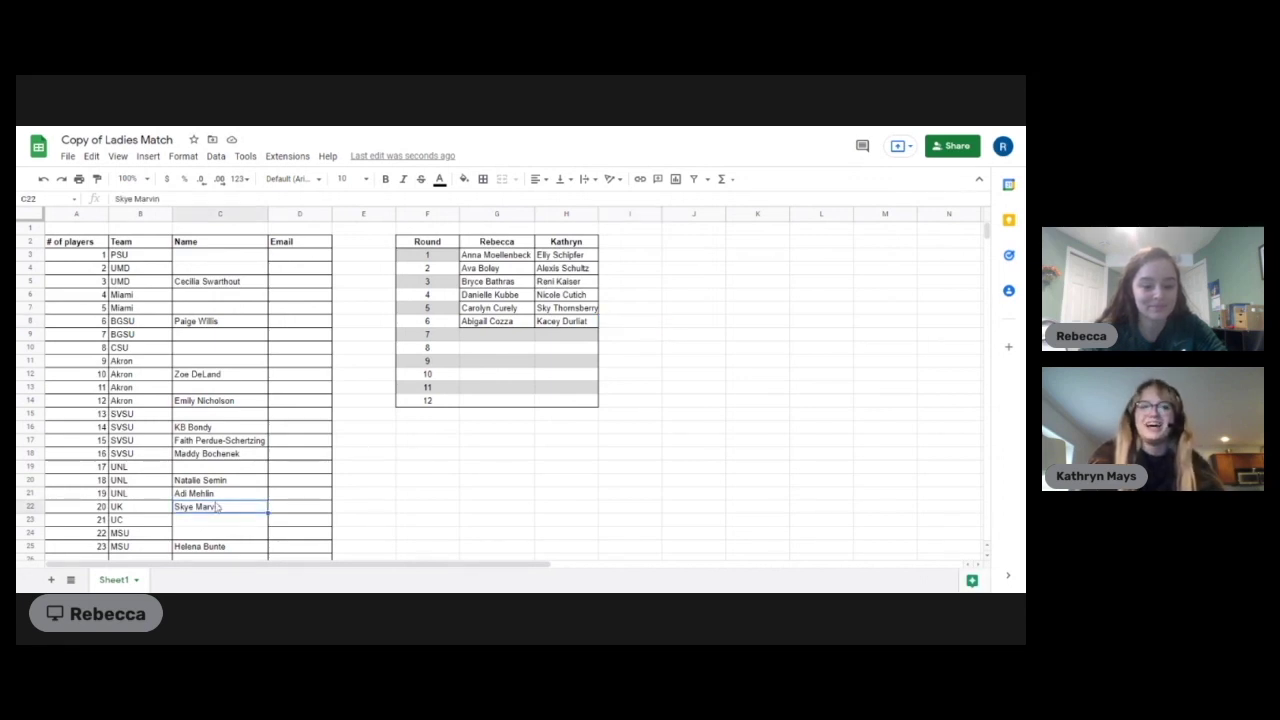
key(ctrl+c)
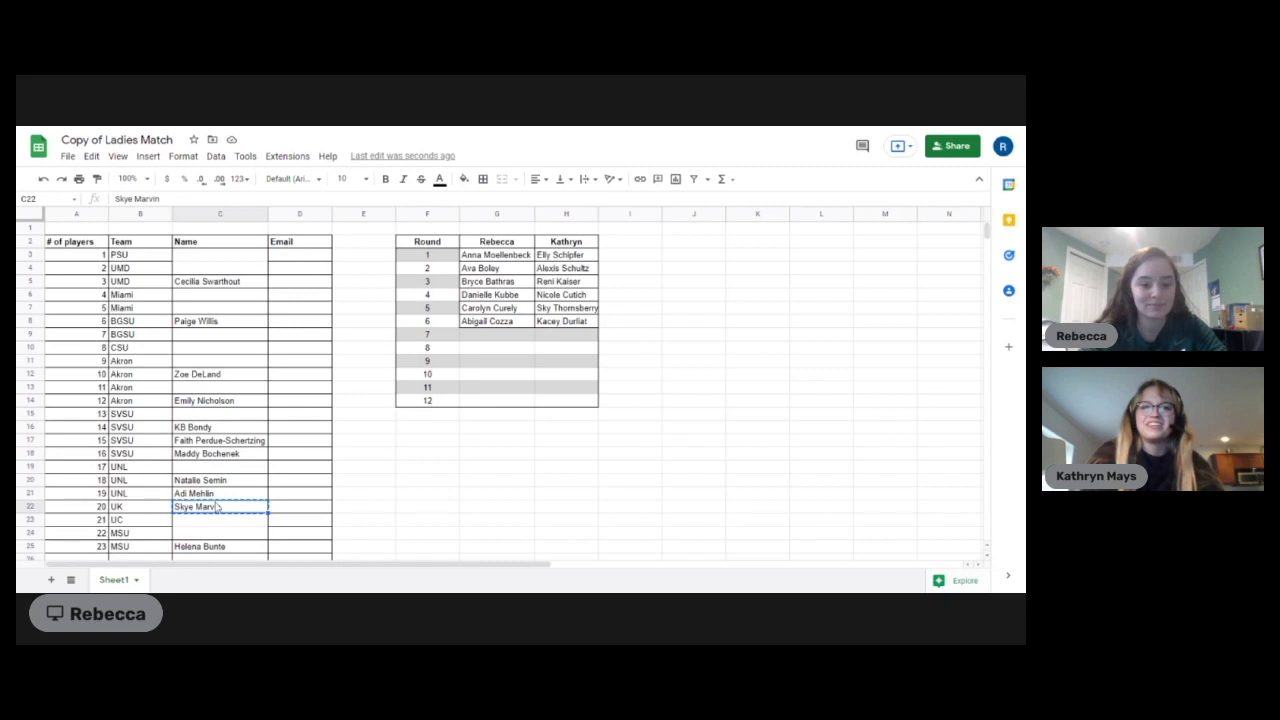
click(553, 336)
key(ctrl+v)
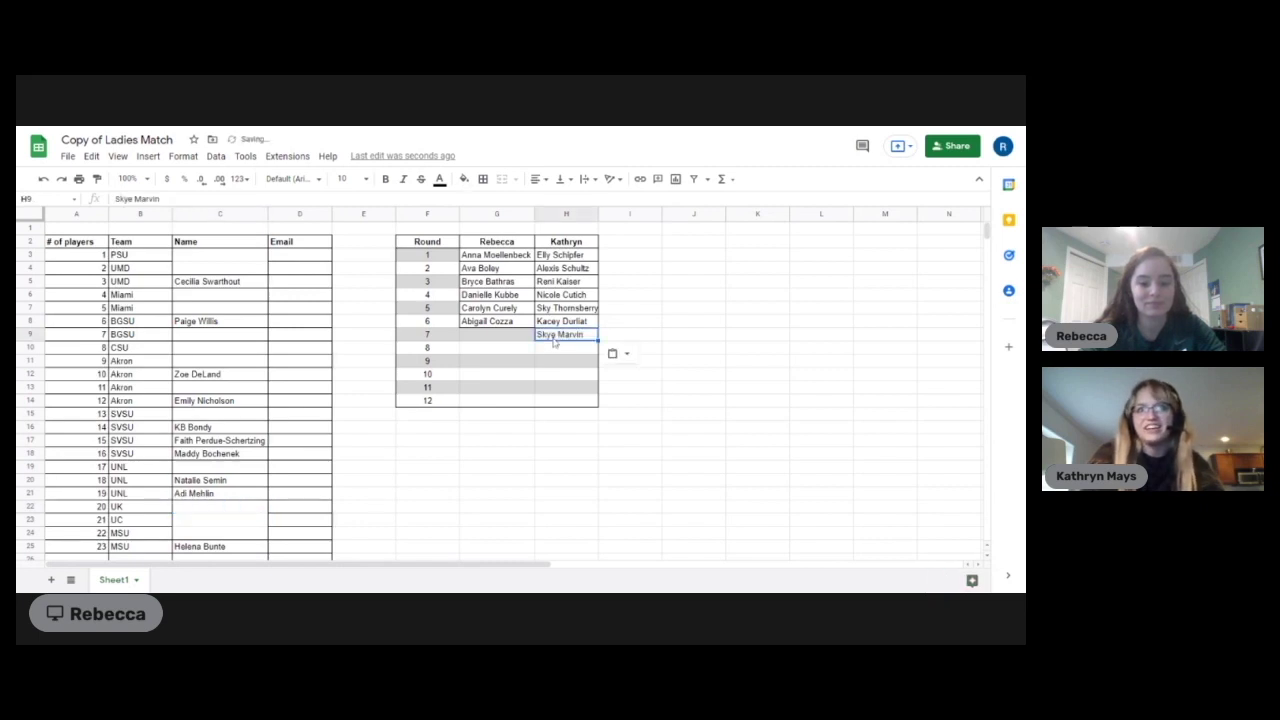
click(641, 331)
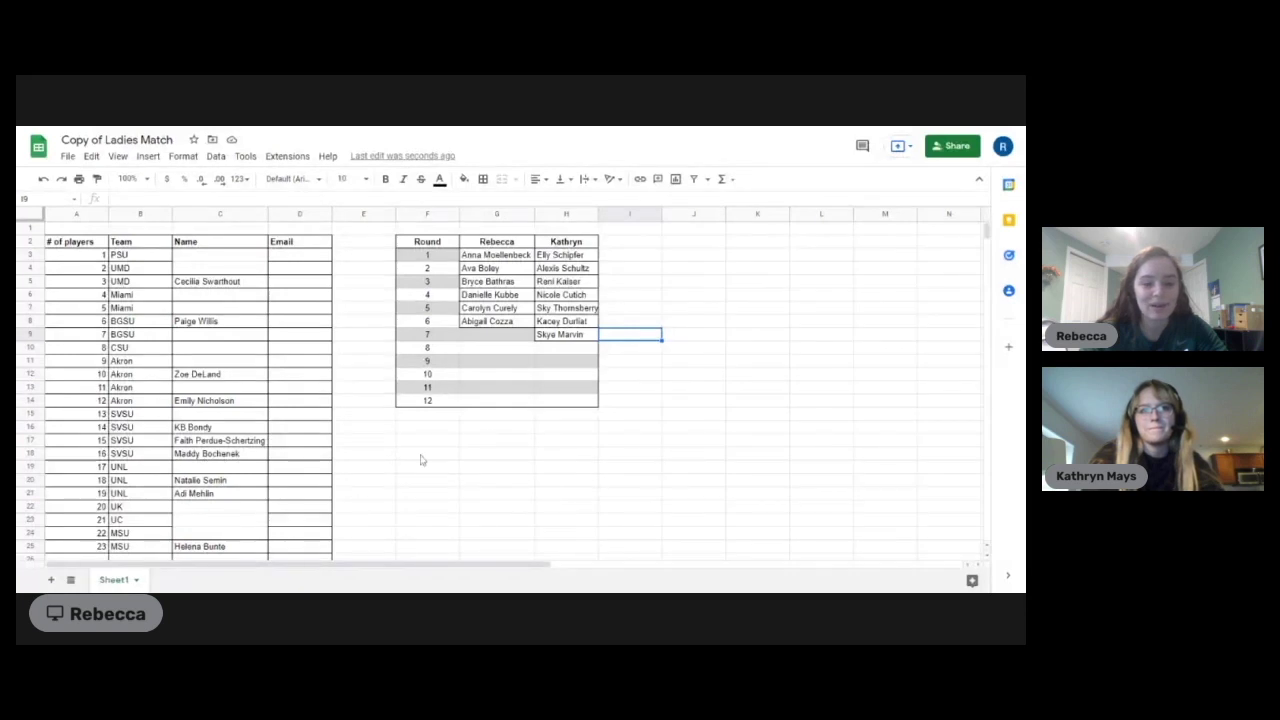
Step: Move the name of player 3 (UMD) from the roster into the round 7 cell G9
click(263, 284)
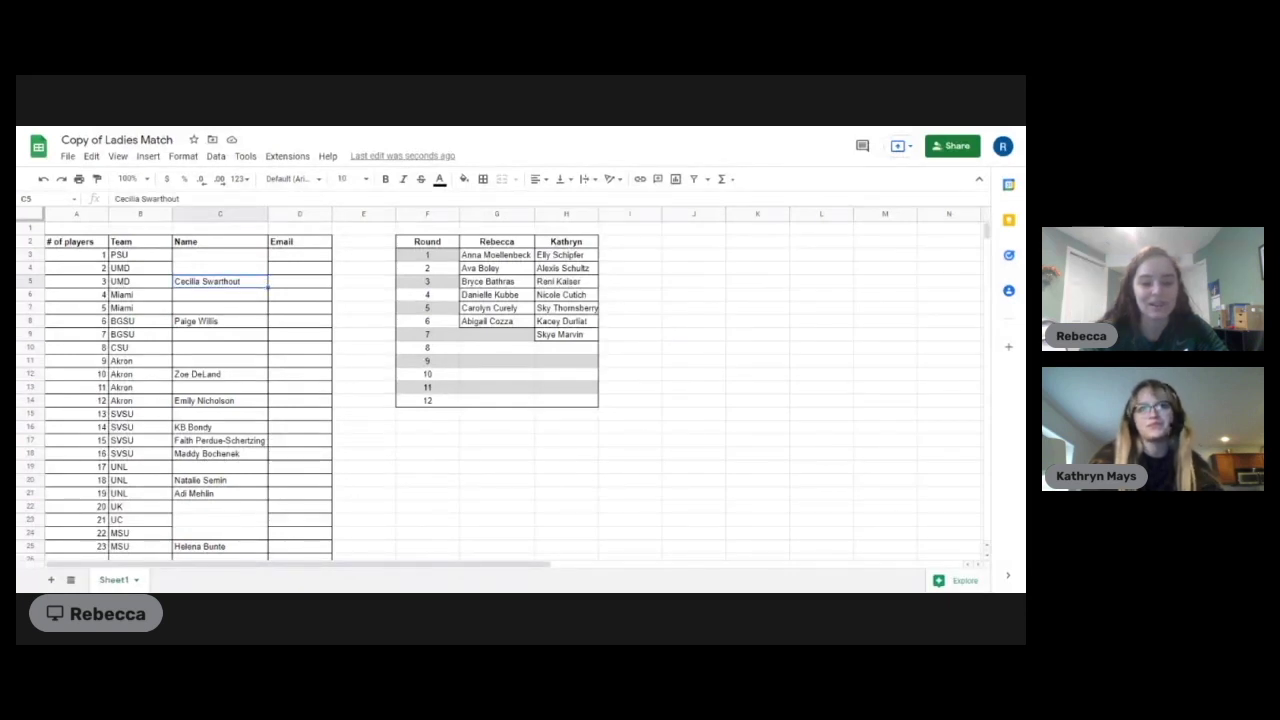
key(ctrl+c)
click(484, 339)
key(ctrl+v)
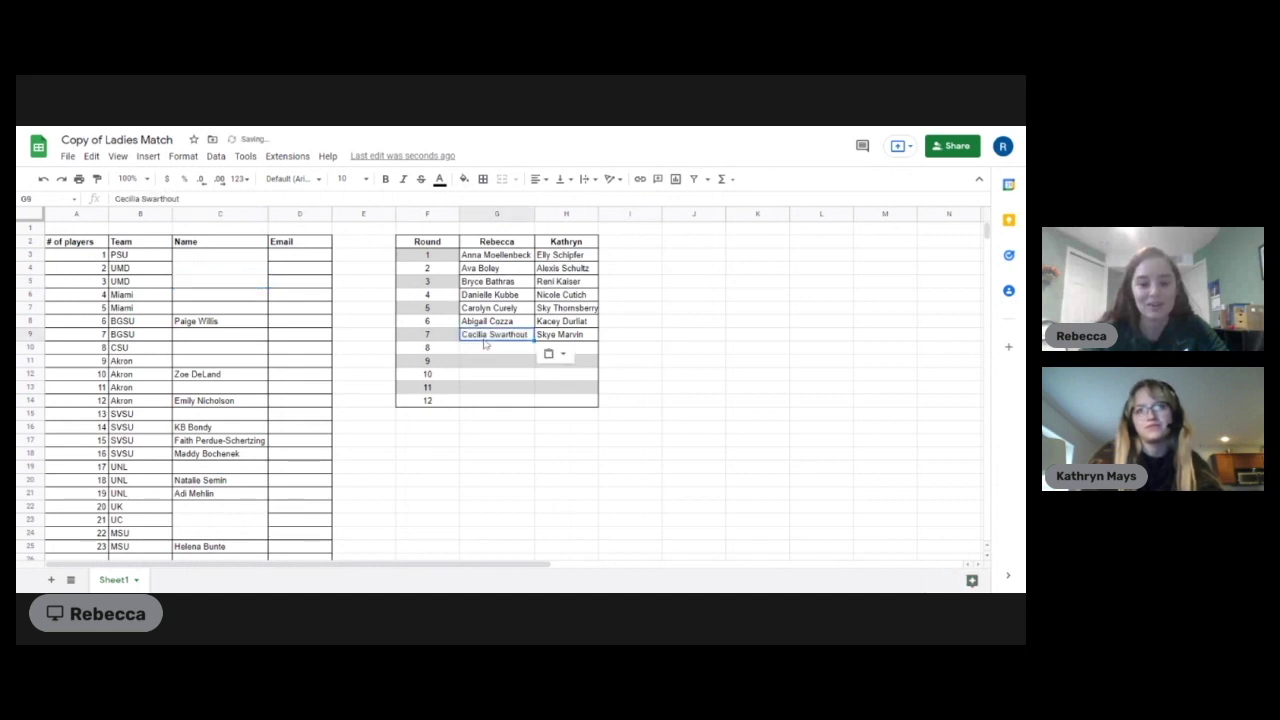
click(646, 340)
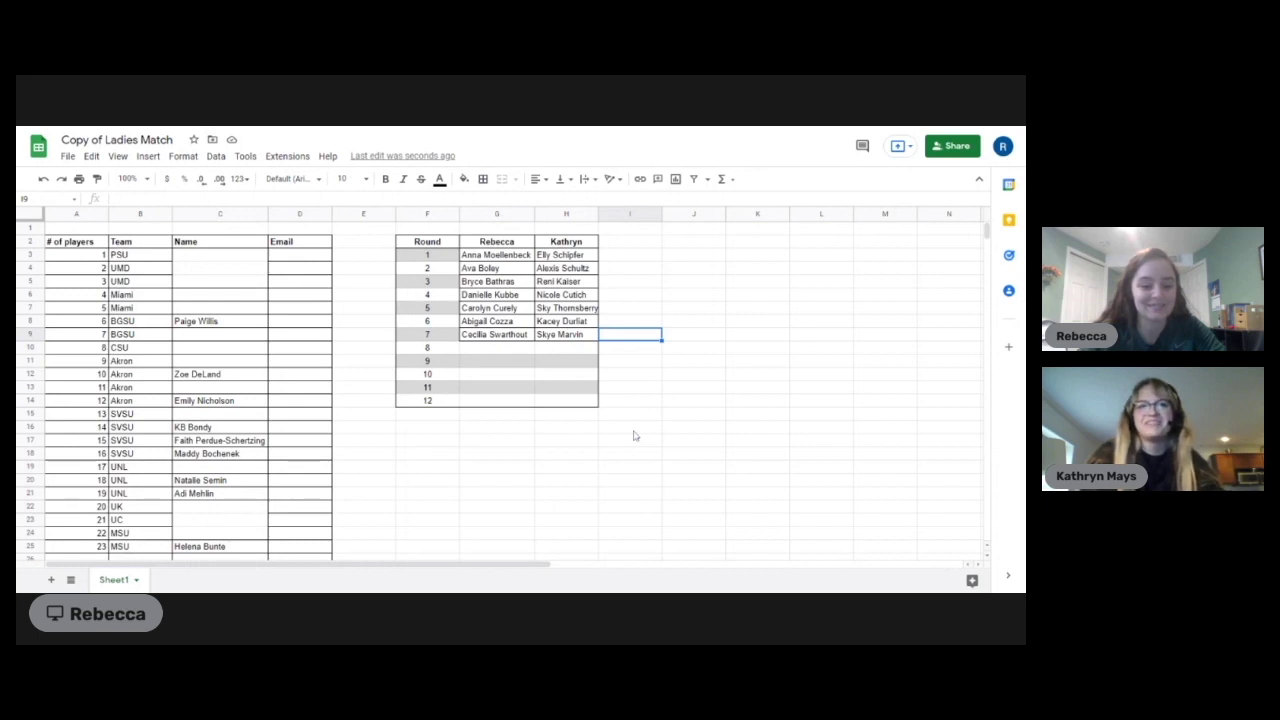
Step: Move the name of player 10 (Akron) from the roster into the round 8 cell H10
click(212, 370)
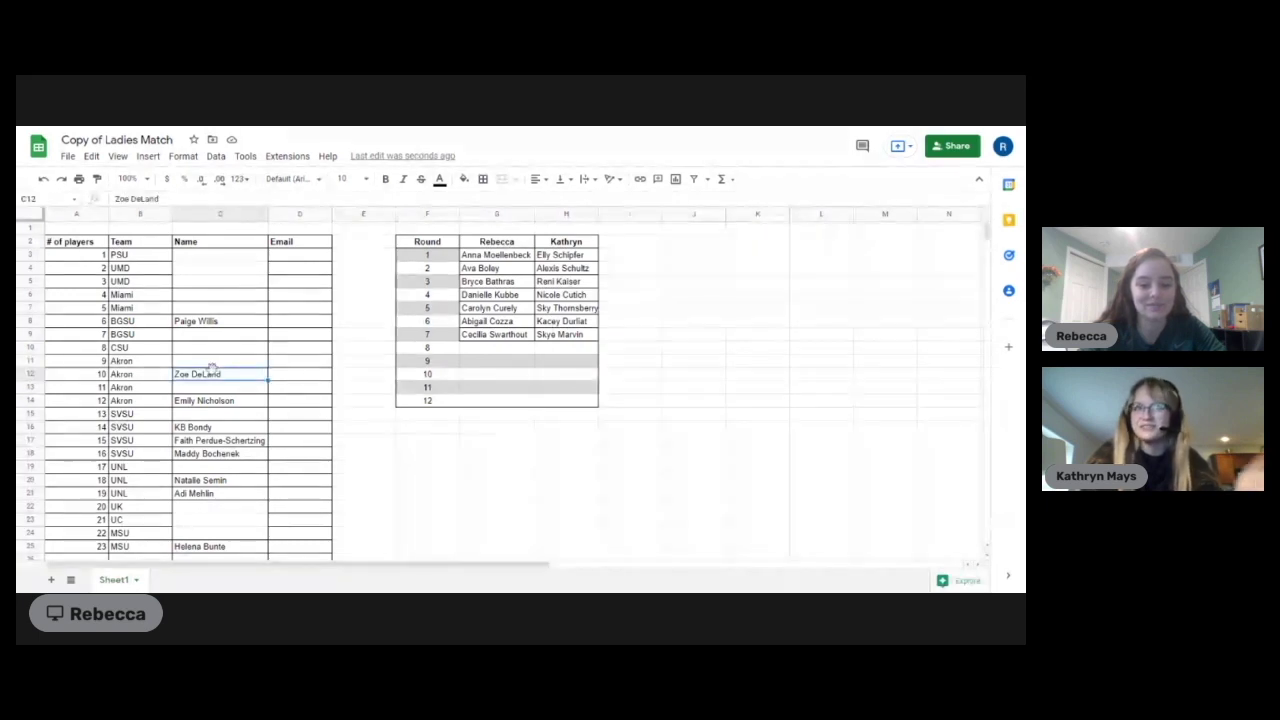
key(ctrl+c)
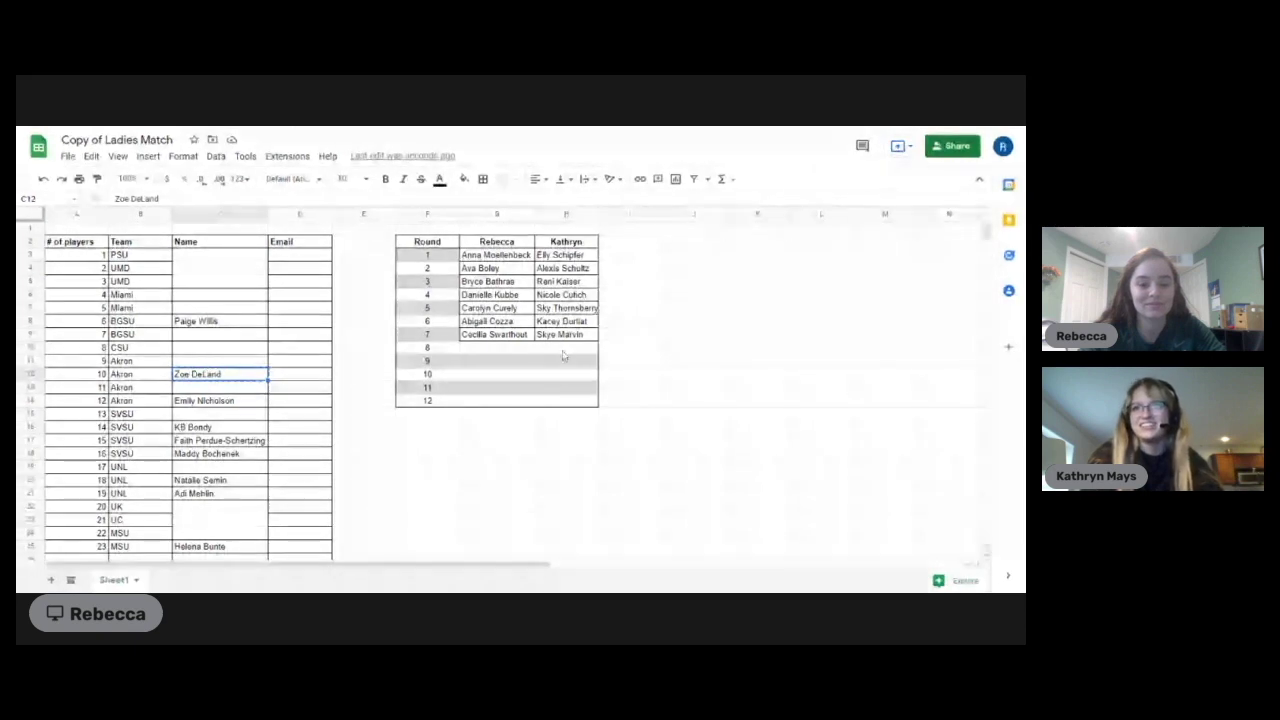
click(565, 348)
key(ctrl+v)
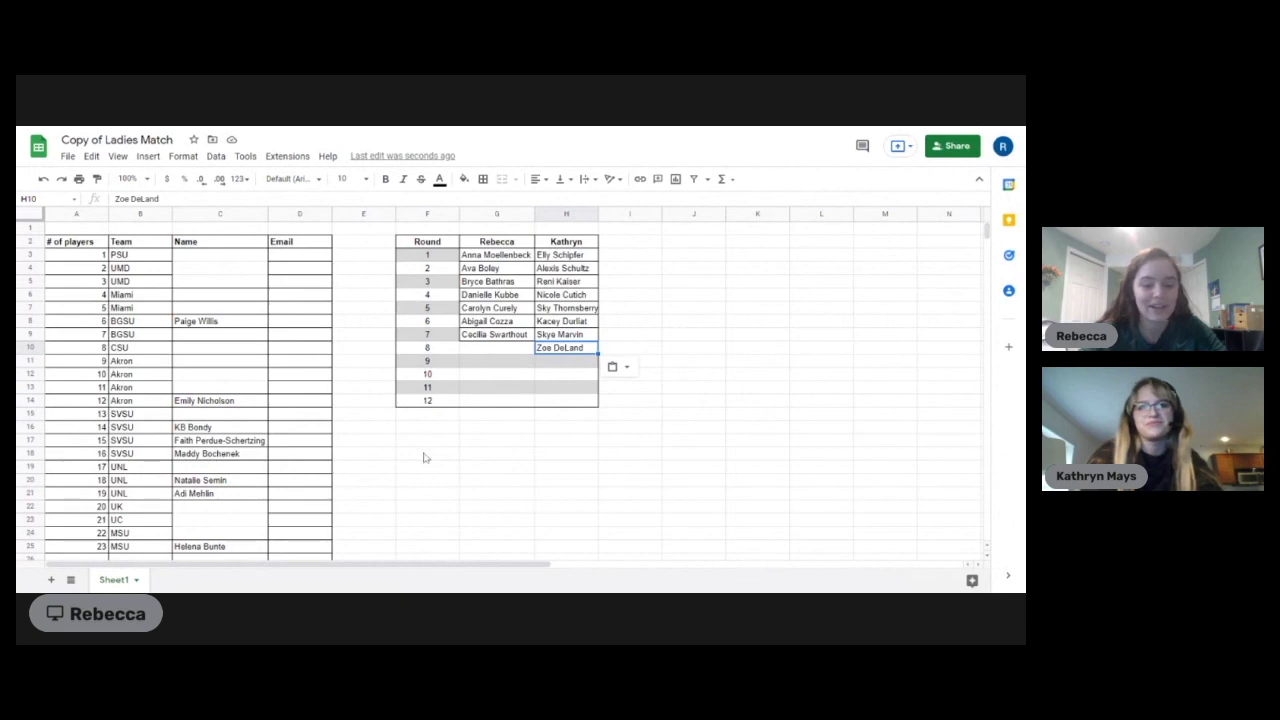
Step: Move the name of player 14 (SVSU) from the roster into the round 8 cell G10
click(239, 431)
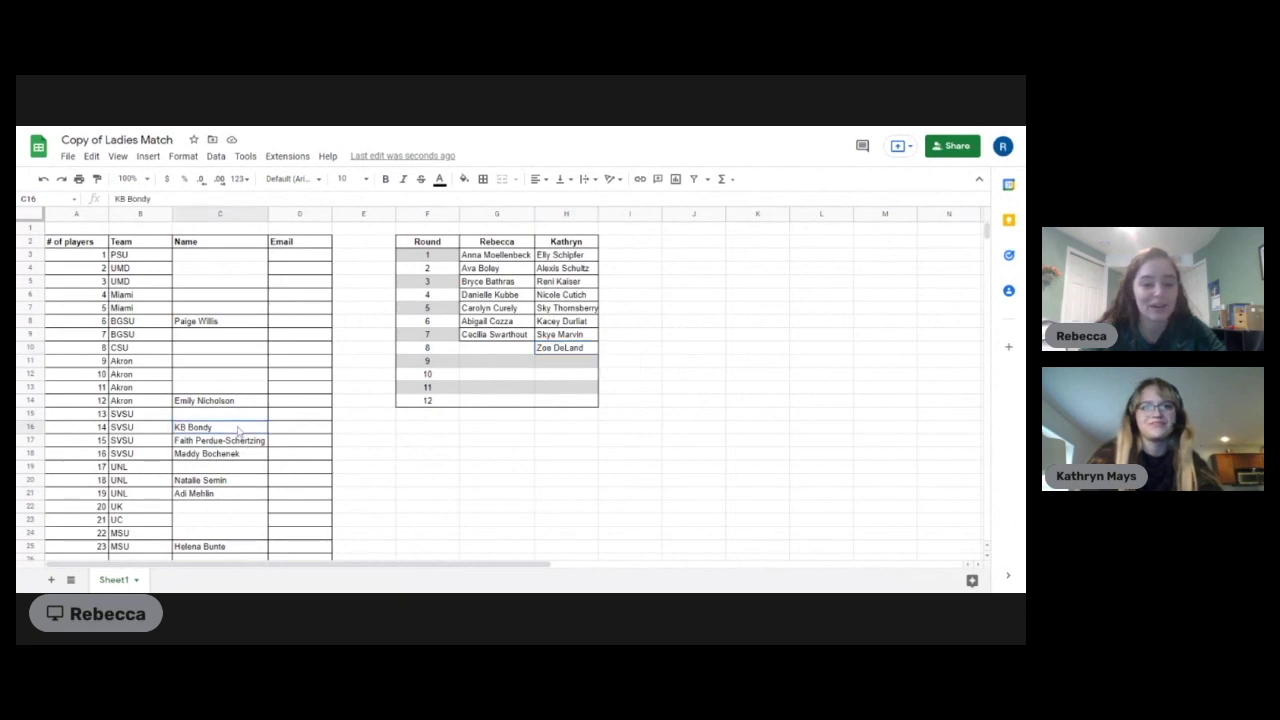
key(ctrl+c)
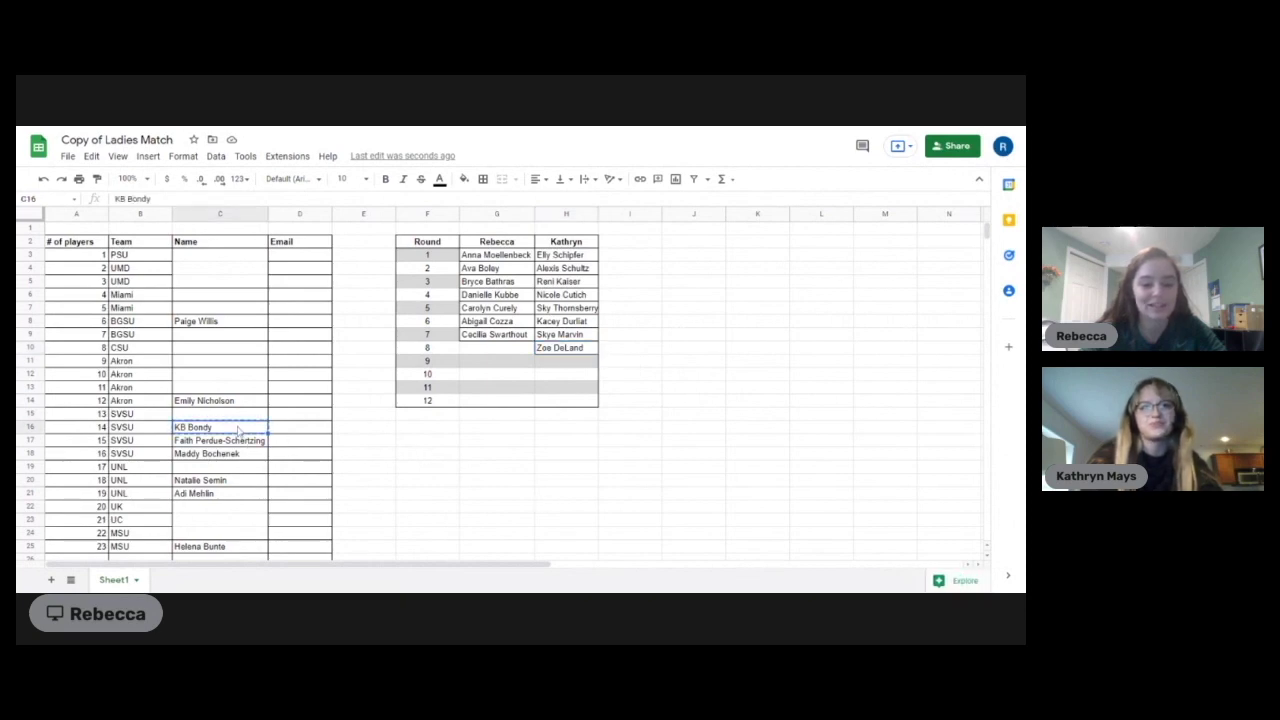
click(512, 349)
key(ctrl+v)
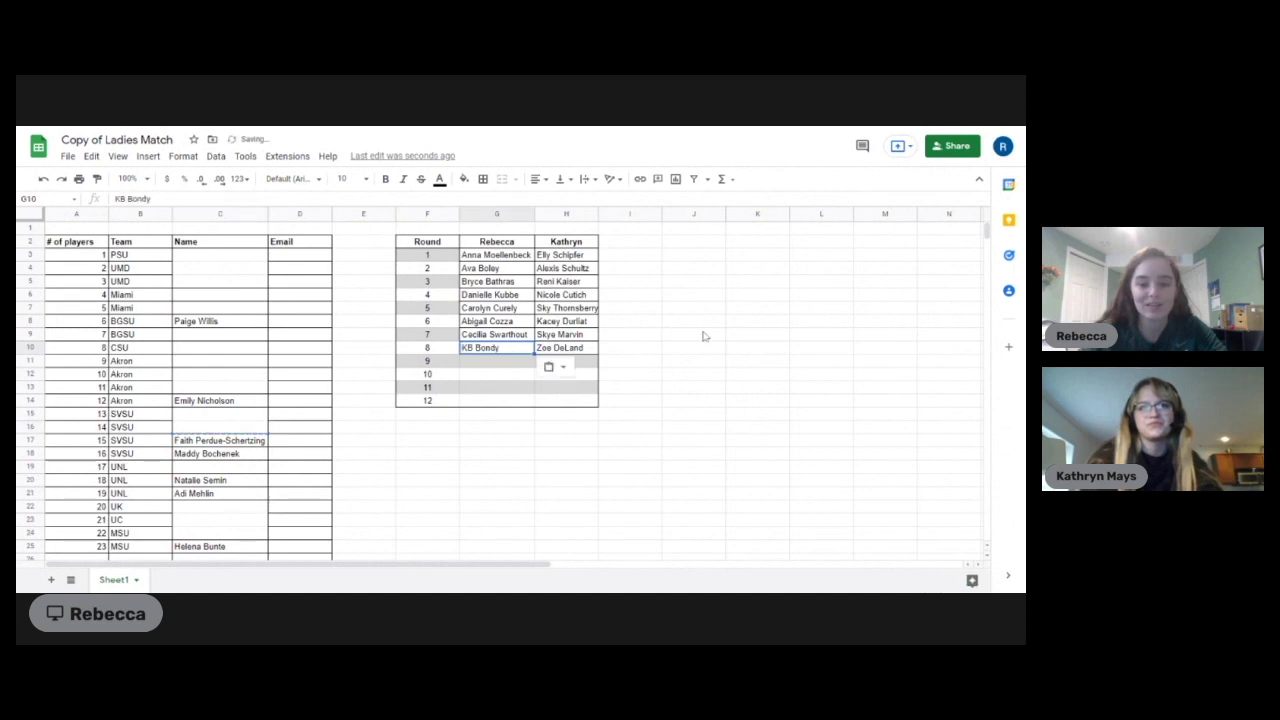
click(646, 357)
click(686, 370)
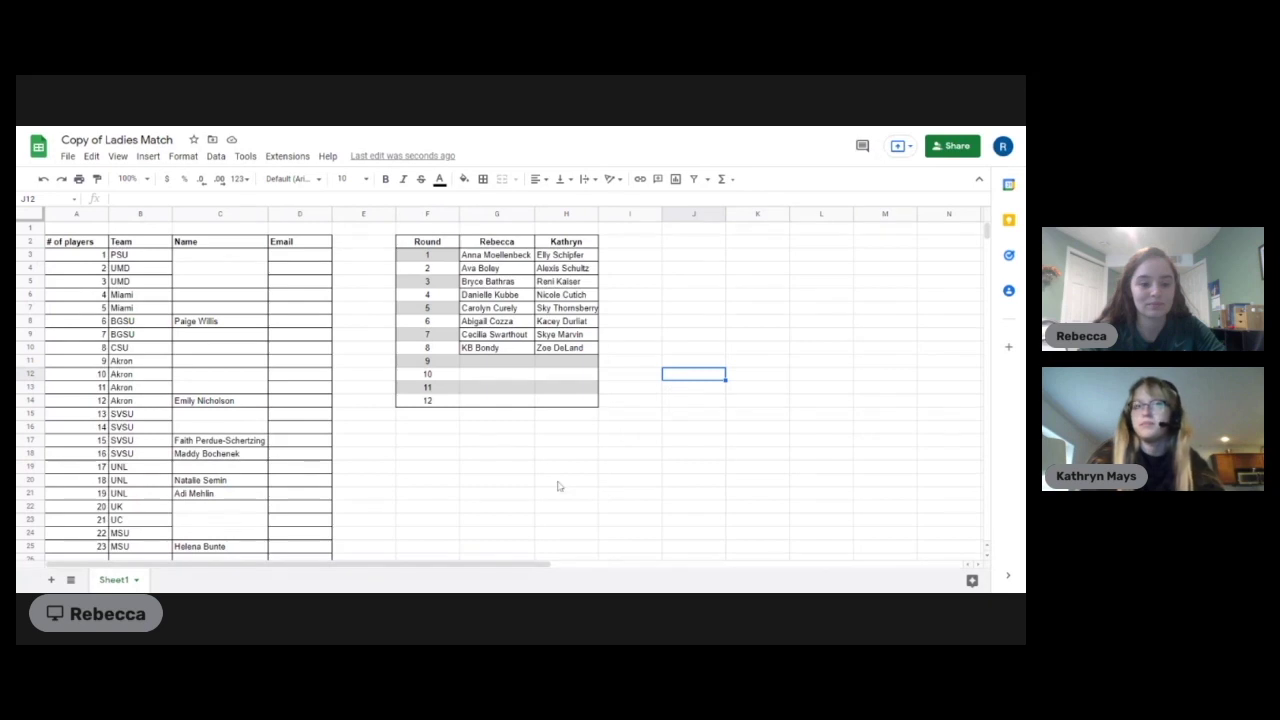
Step: Move the name of player 6 (BGSU) from the roster into the round 9 cell H11
click(186, 323)
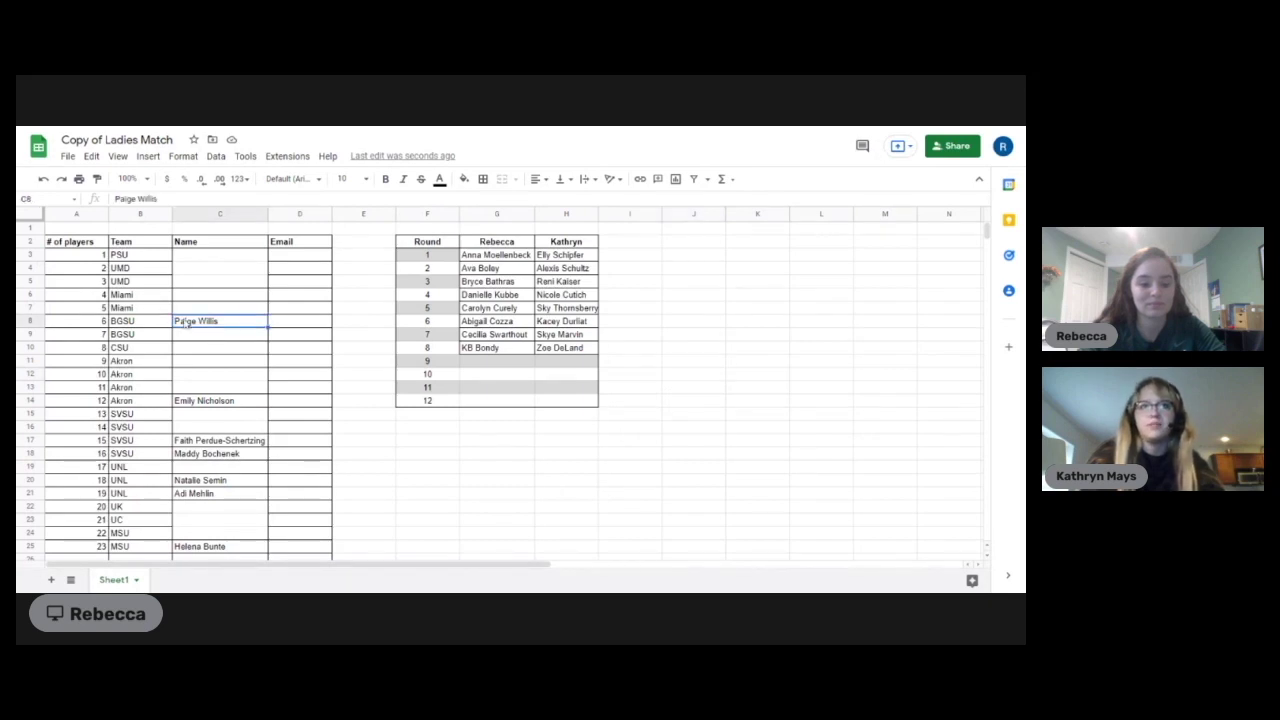
key(ctrl+c)
click(556, 363)
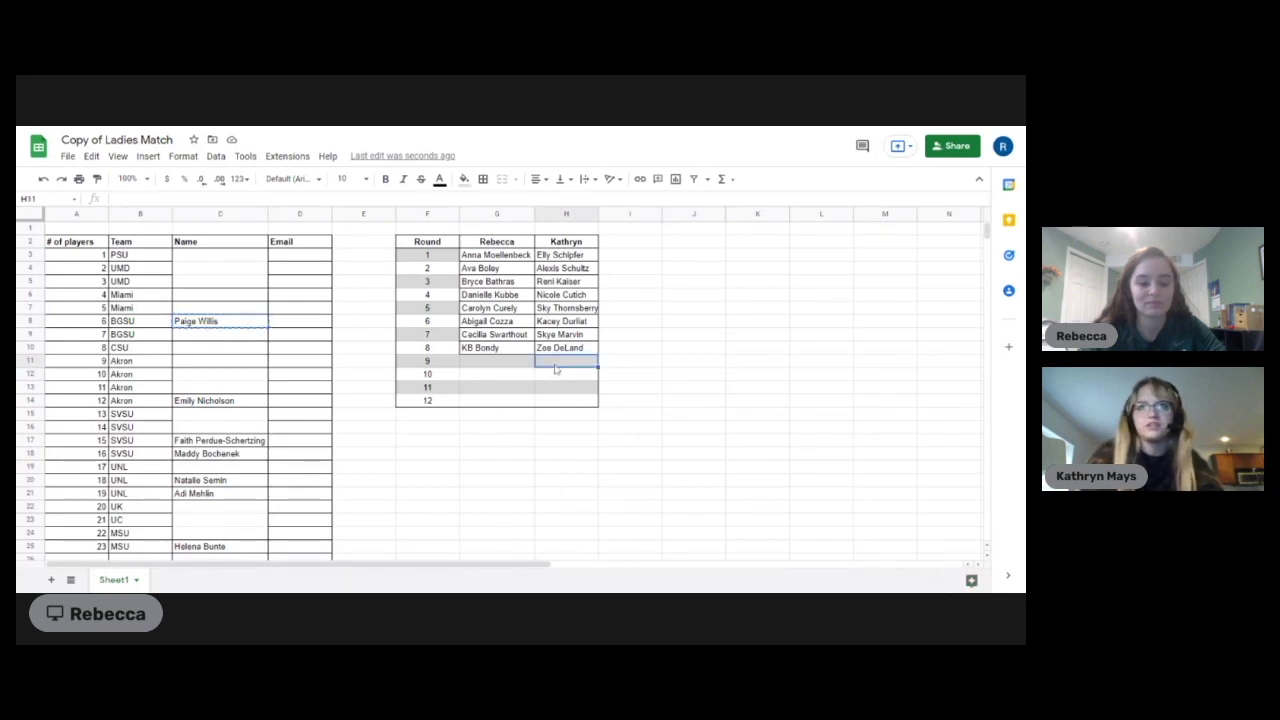
key(ctrl+v)
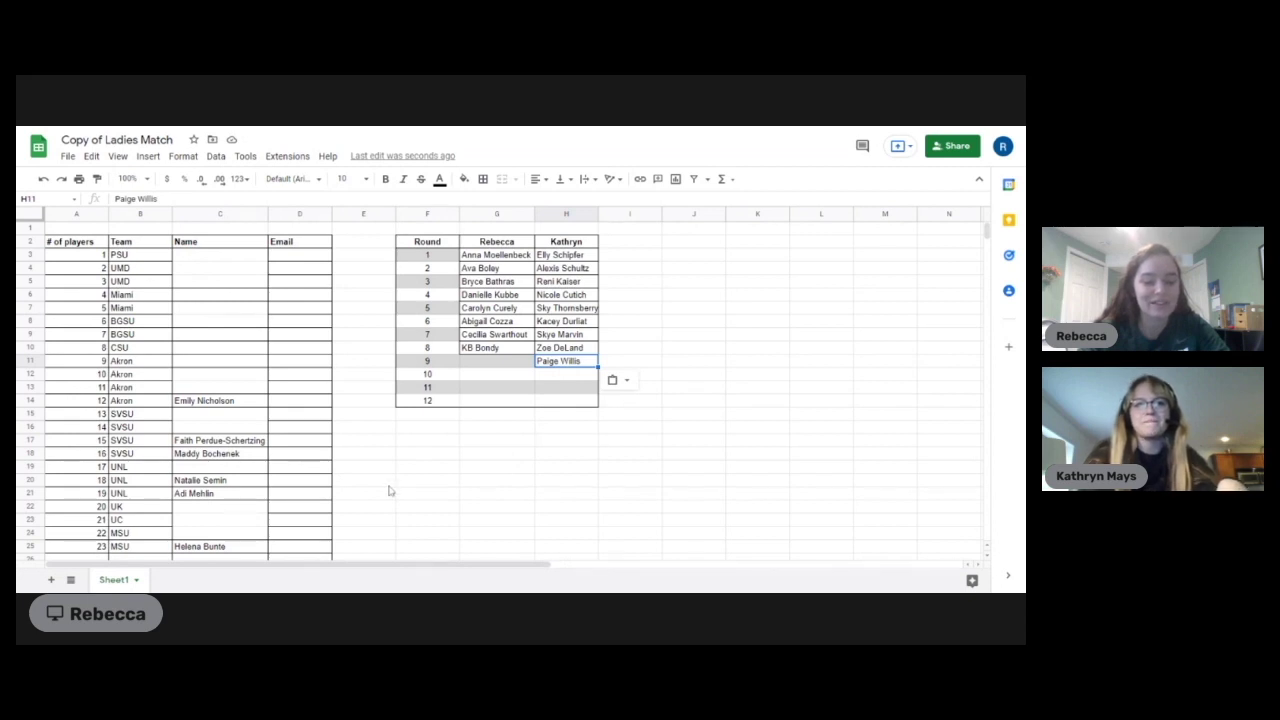
Step: Move the name of player 19 (UNL) from the roster into the round 9 cell G11
click(236, 500)
key(ctrl+c)
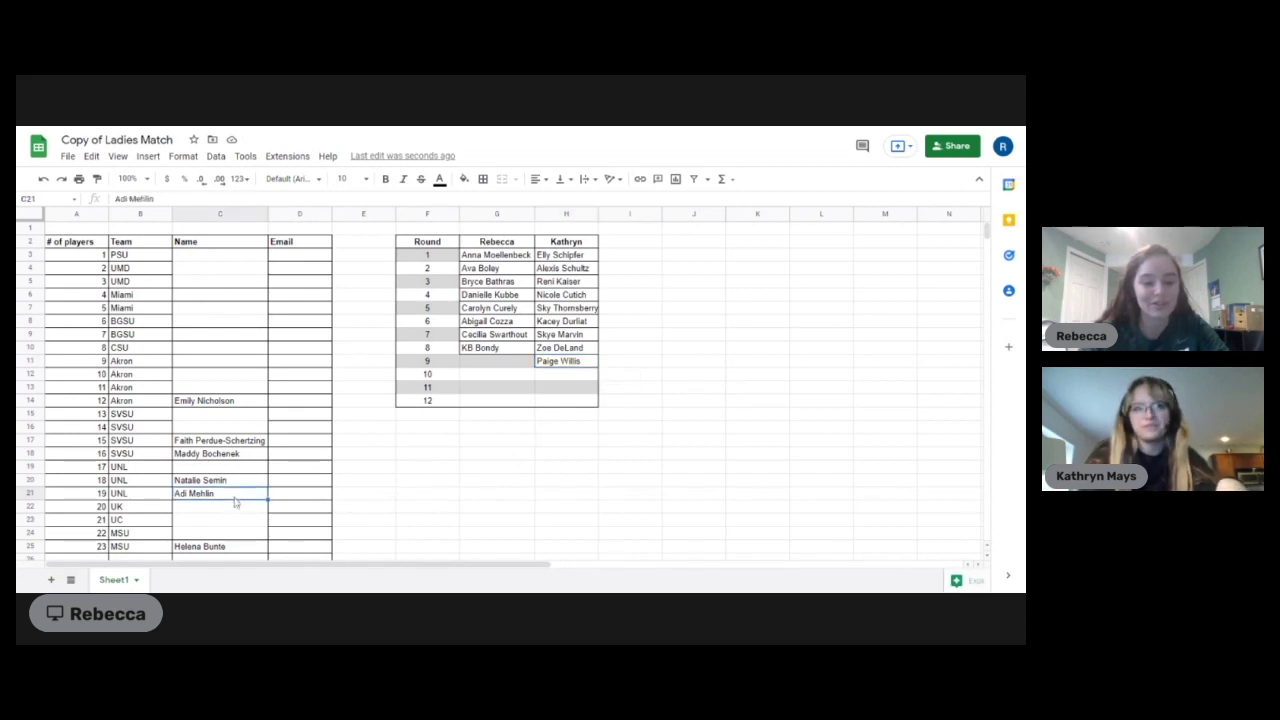
click(512, 352)
click(510, 363)
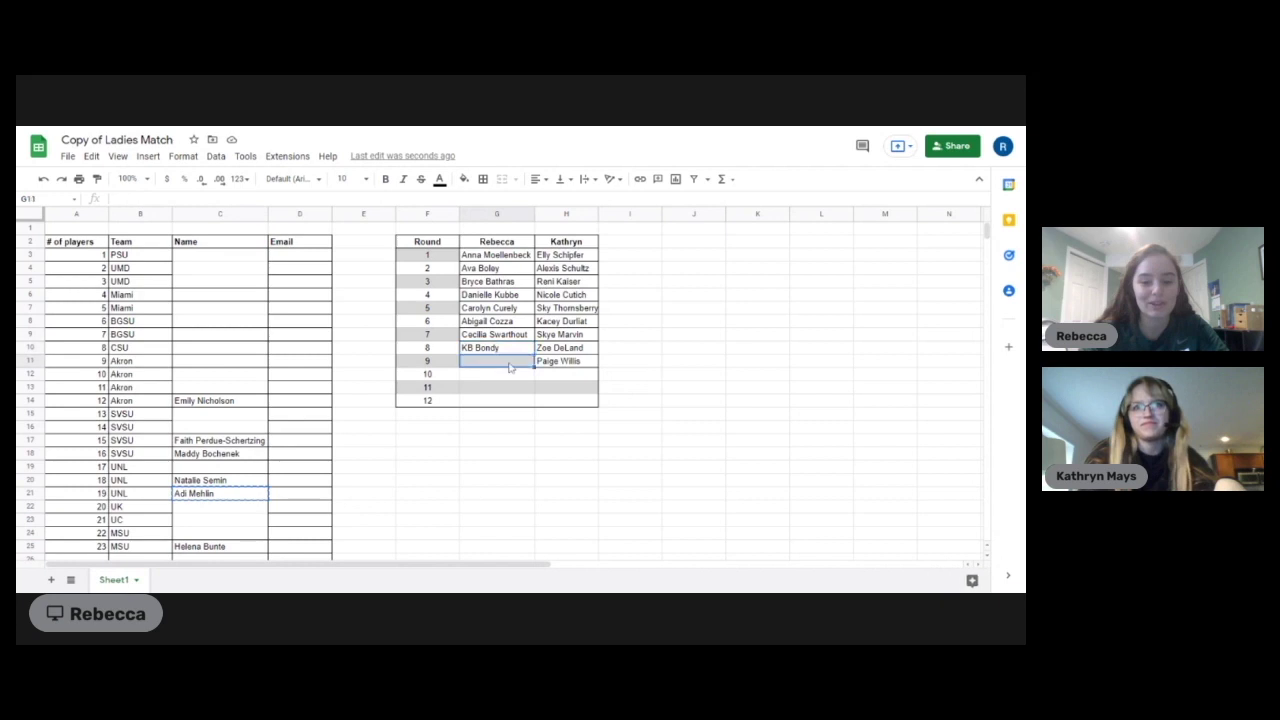
key(ctrl+v)
click(660, 375)
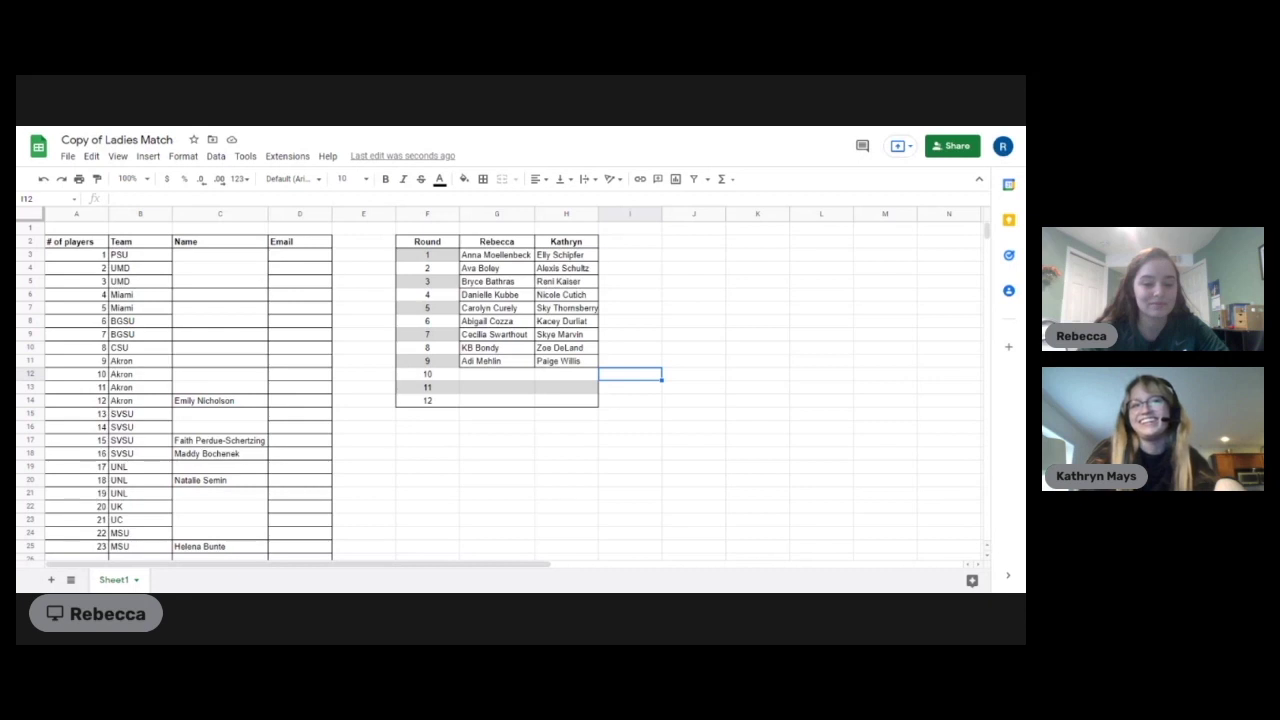
Step: Move the name of player 18 (UNL) from the roster into the round 10 cell H12
click(227, 482)
key(ctrl+c)
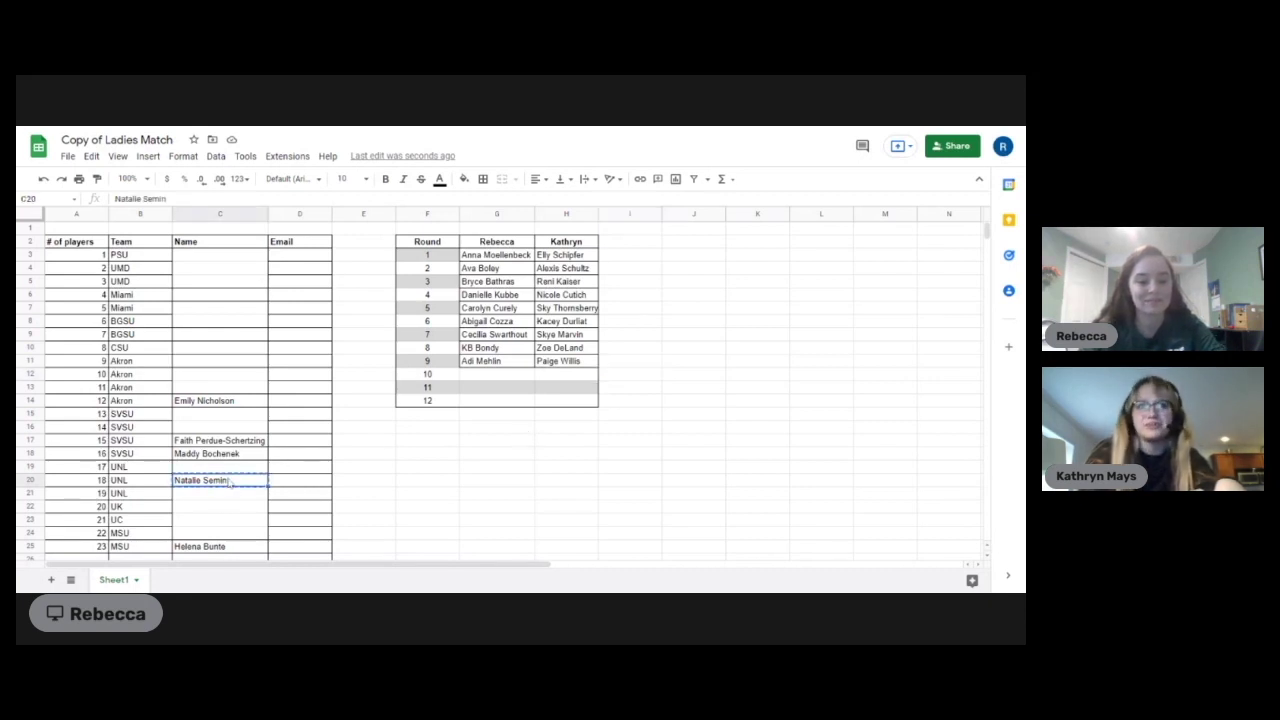
click(556, 378)
key(ctrl+v)
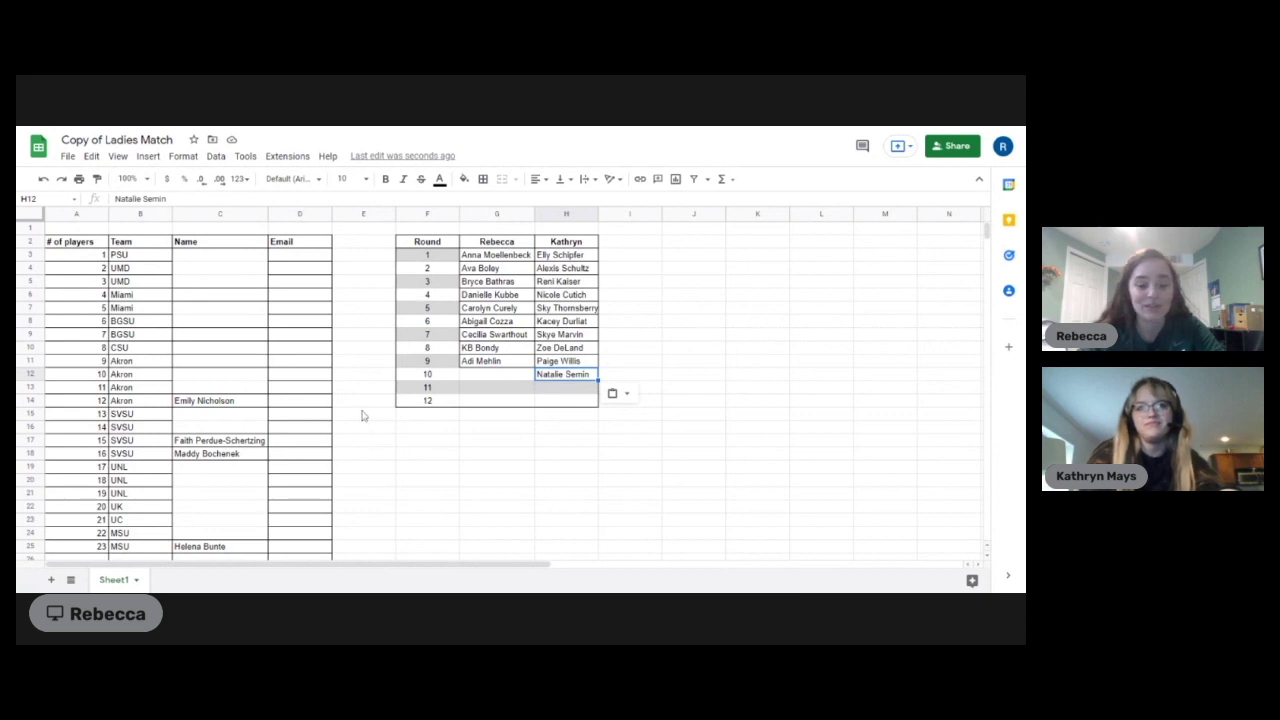
Step: Move the name of player 12 (Akron) from the roster into the round 10 cell G12
click(205, 398)
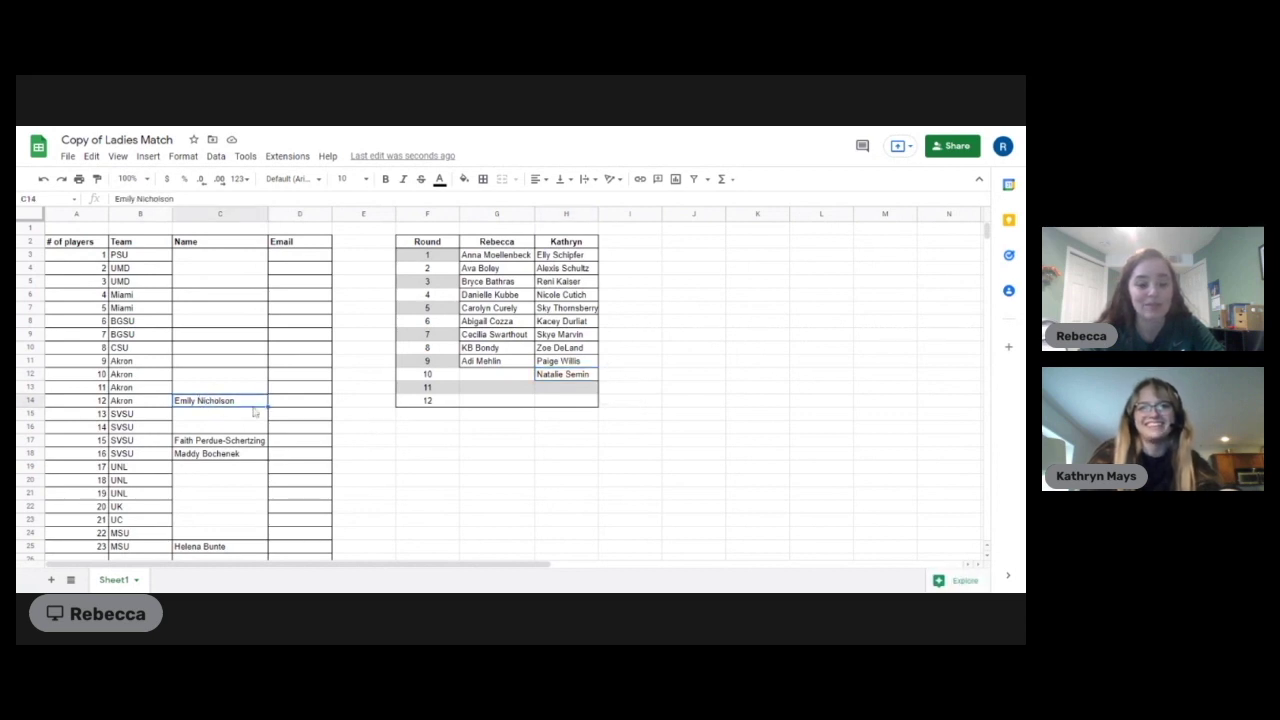
key(ctrl+c)
click(487, 374)
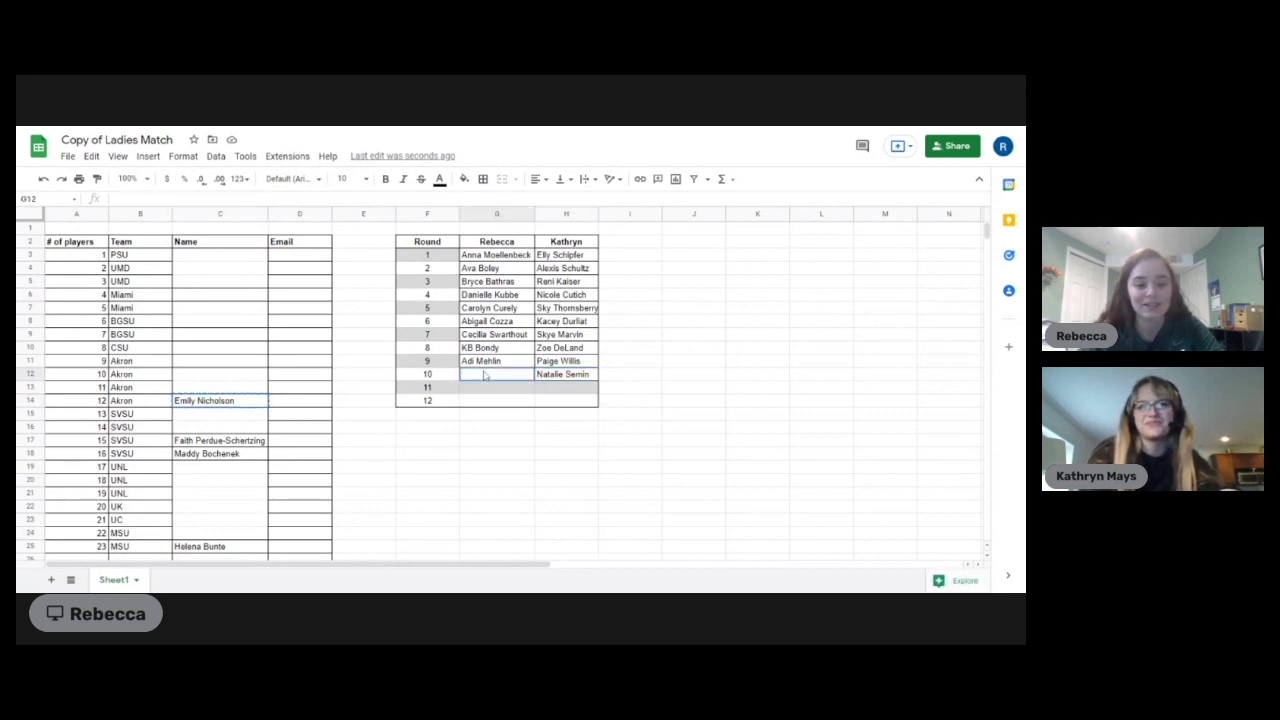
key(ctrl+v)
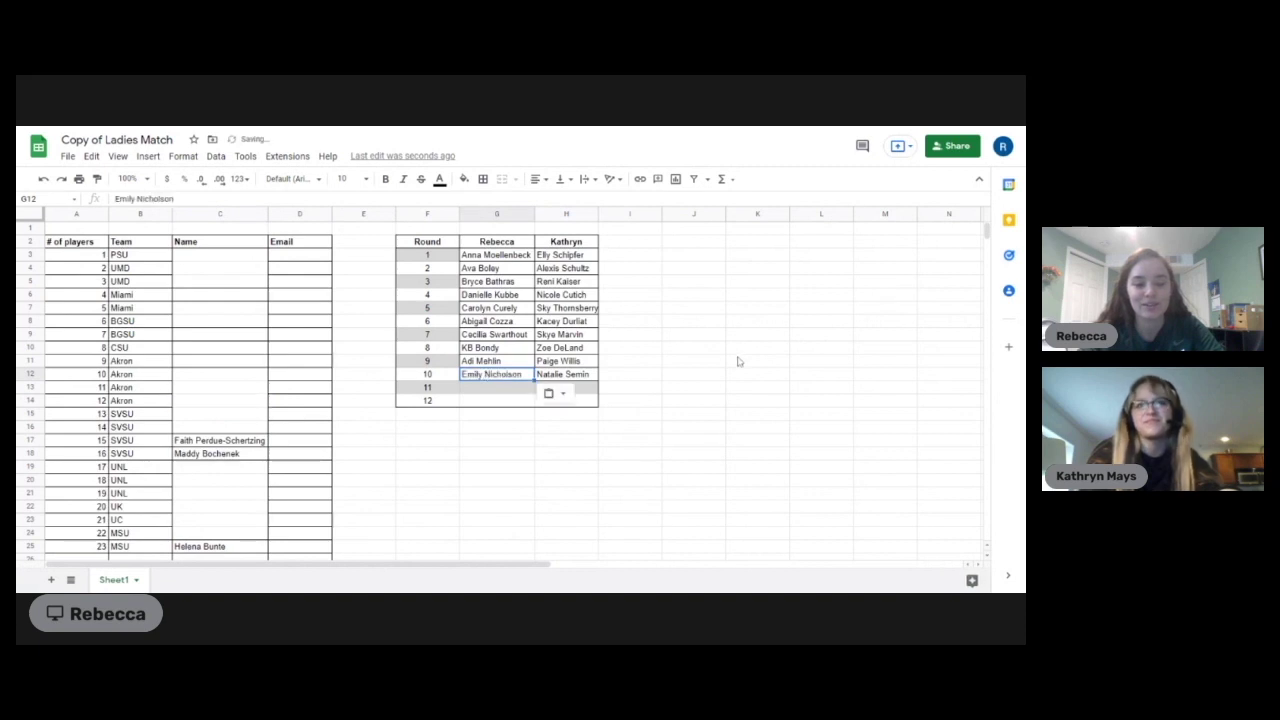
click(630, 393)
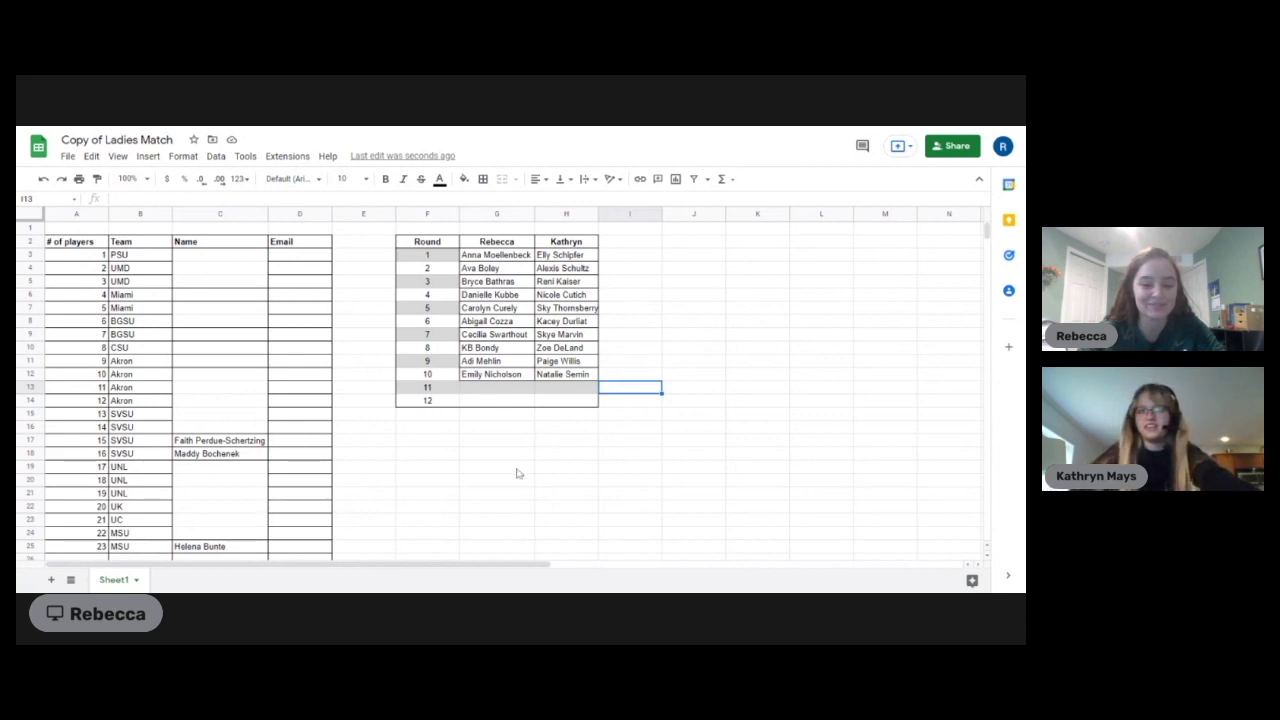
Step: Move the name of player 15 (SVSU) from the roster into the round 11 cell H13 and widen column H to fit it
click(242, 441)
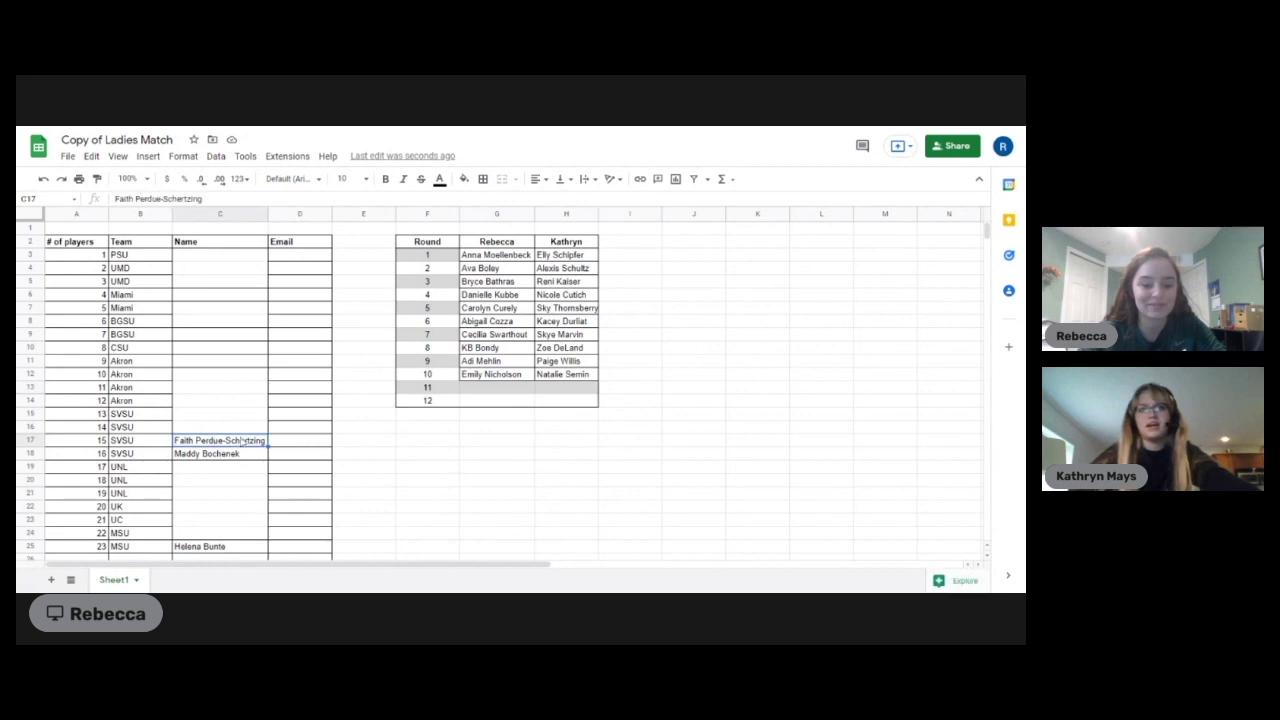
key(ctrl+c)
click(563, 398)
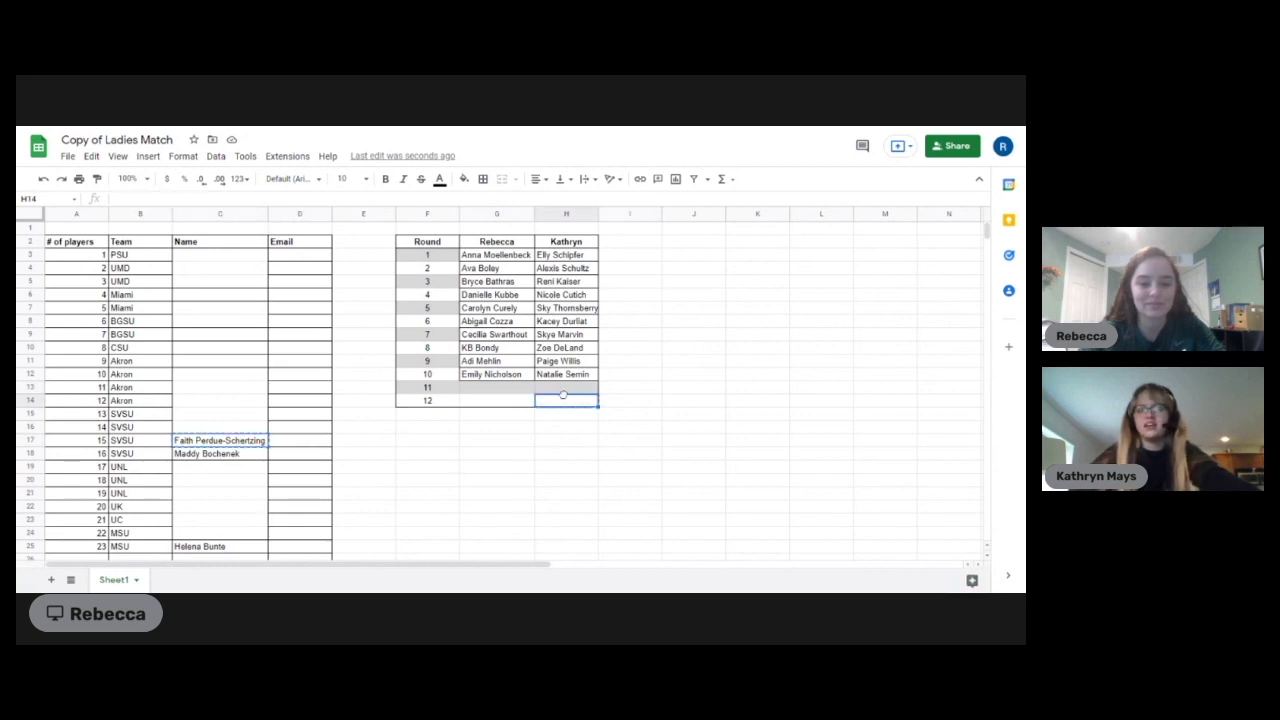
click(563, 392)
key(ctrl+v)
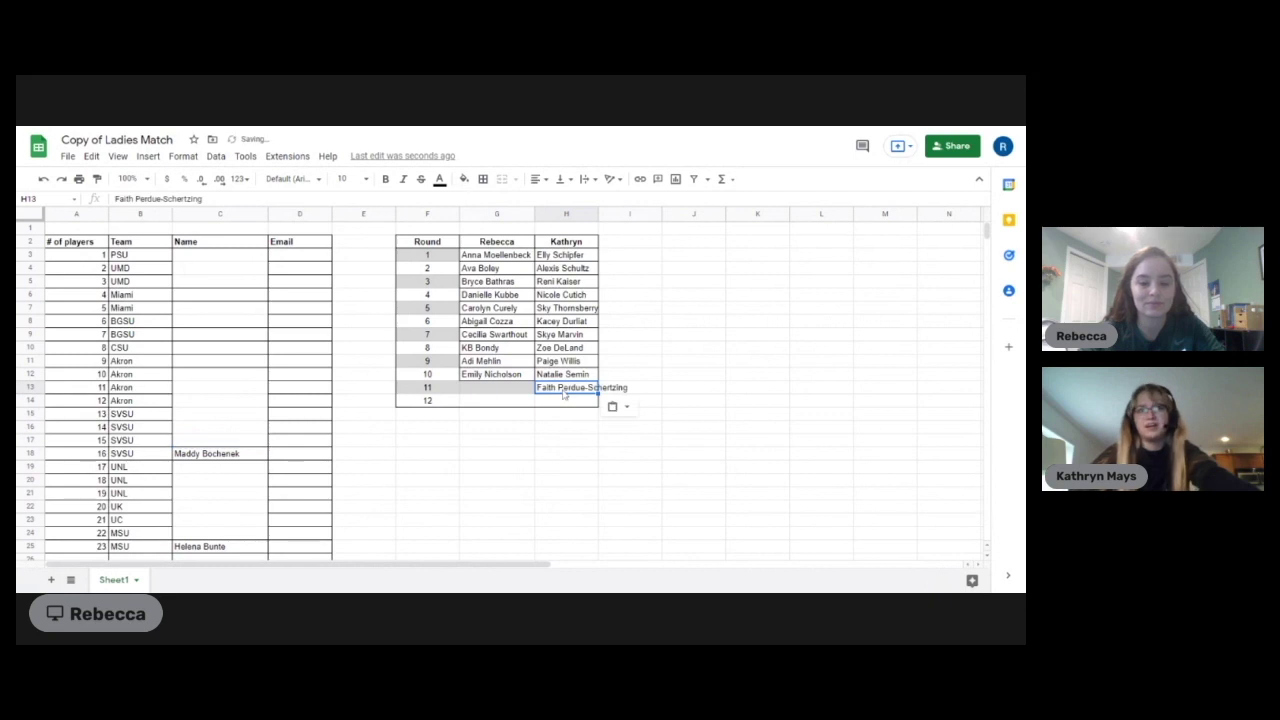
click(541, 440)
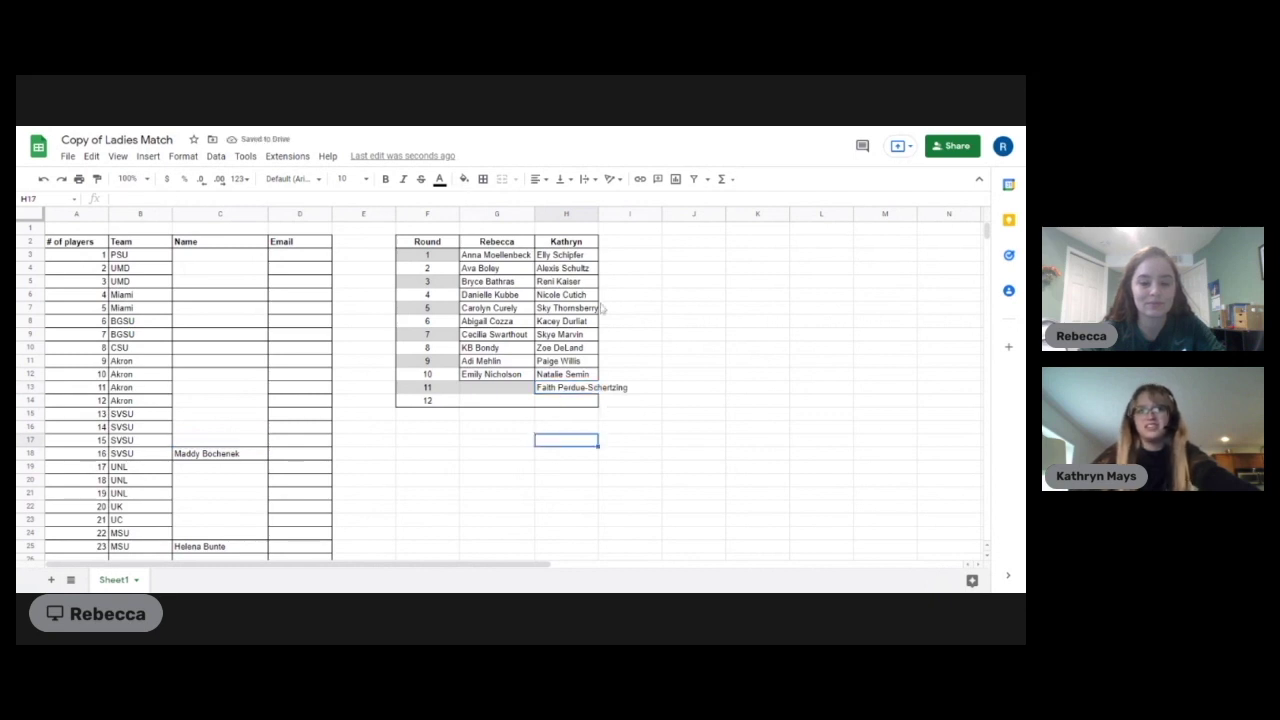
drag(598, 218, 628, 218)
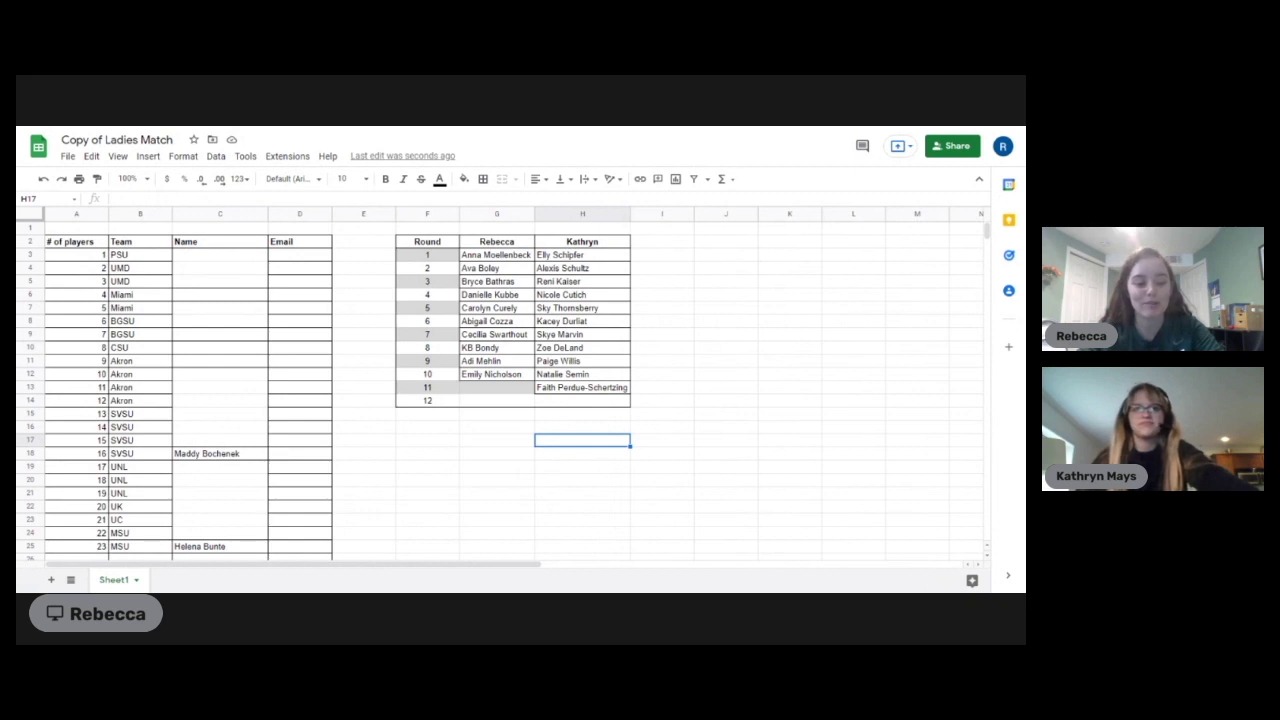
Step: Move the name of player 23 (MSU) from the roster into the round 11 cell G13
click(254, 550)
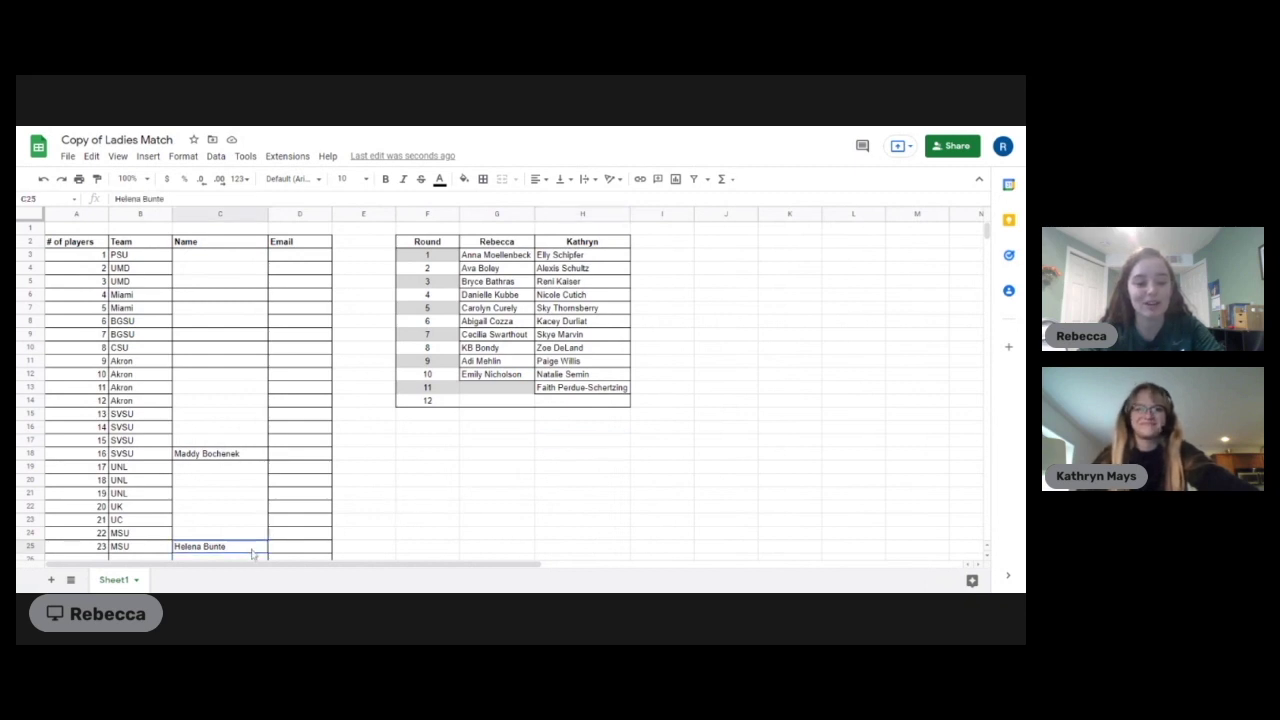
key(ctrl+c)
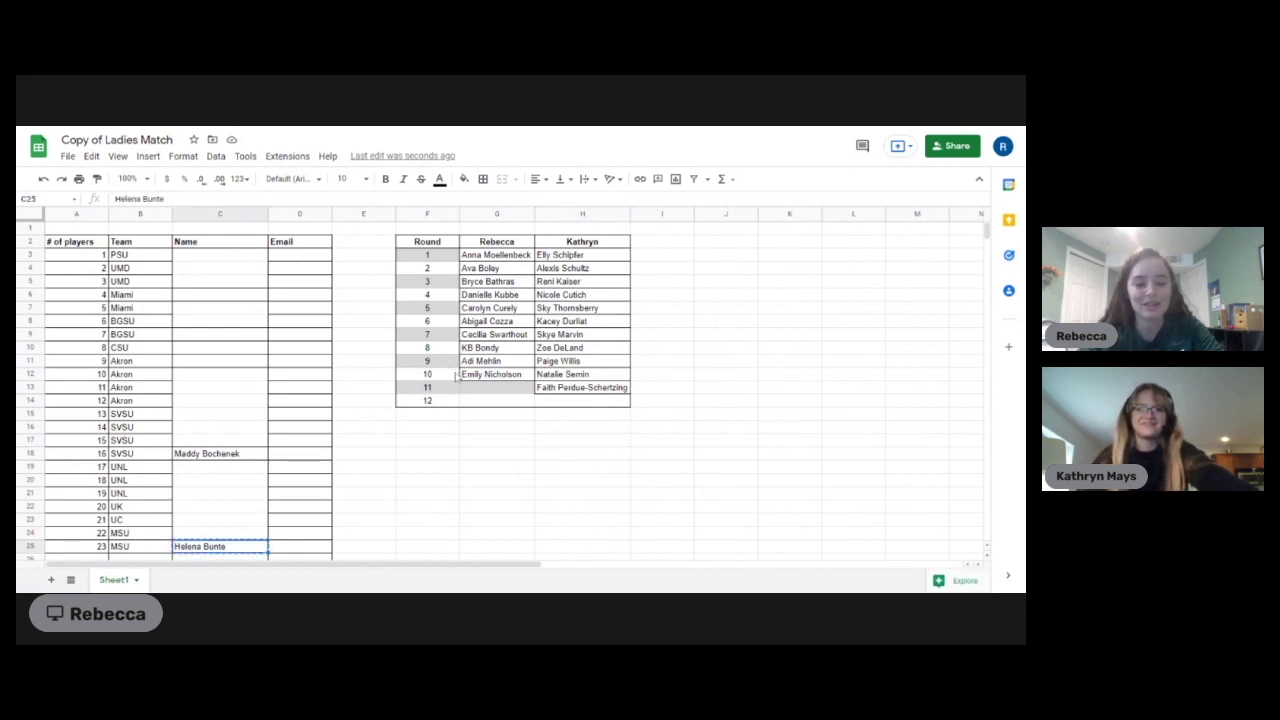
click(478, 388)
key(ctrl+v)
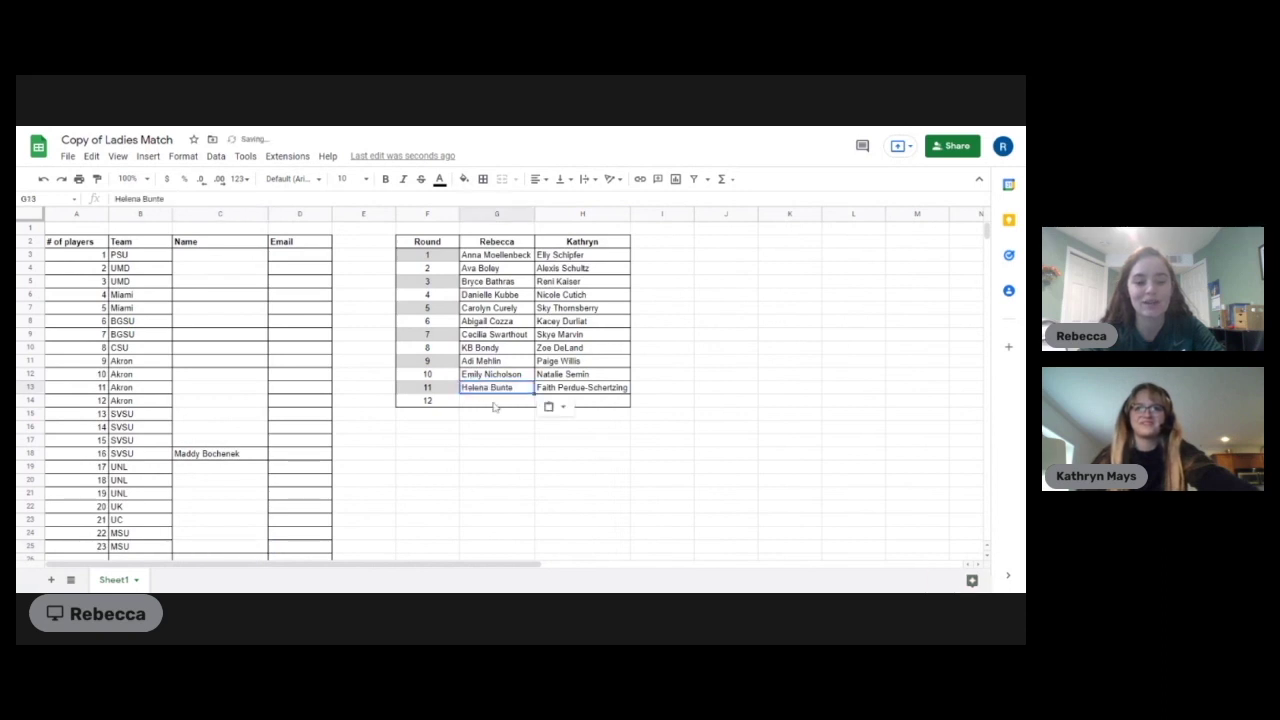
click(687, 318)
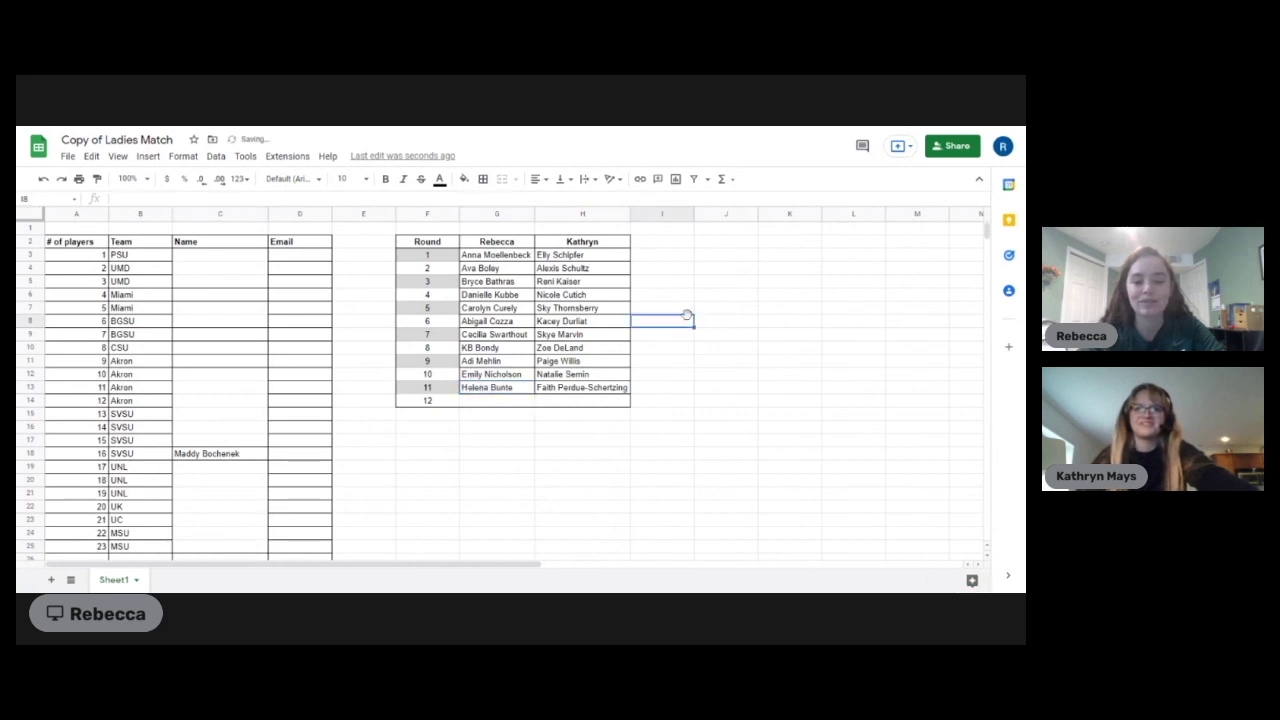
click(740, 357)
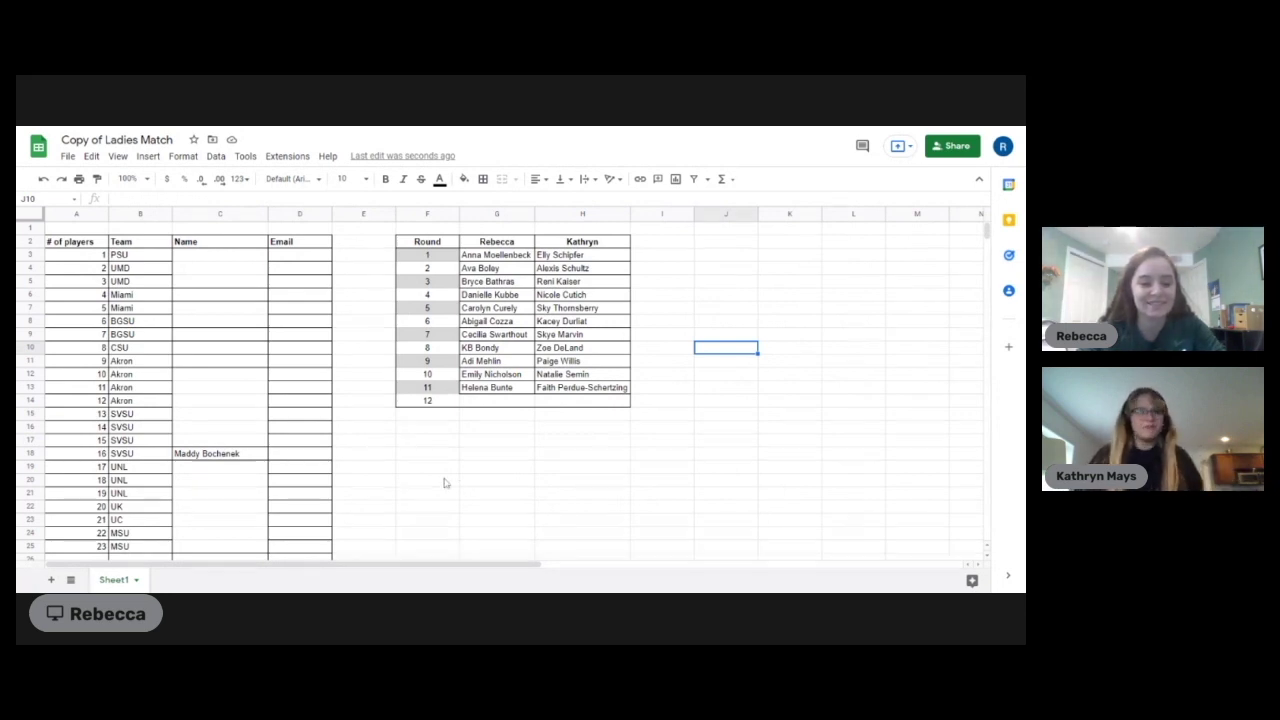
Step: Move the name of player 16 (SVSU) from the roster into the round 12 cell H14
click(228, 458)
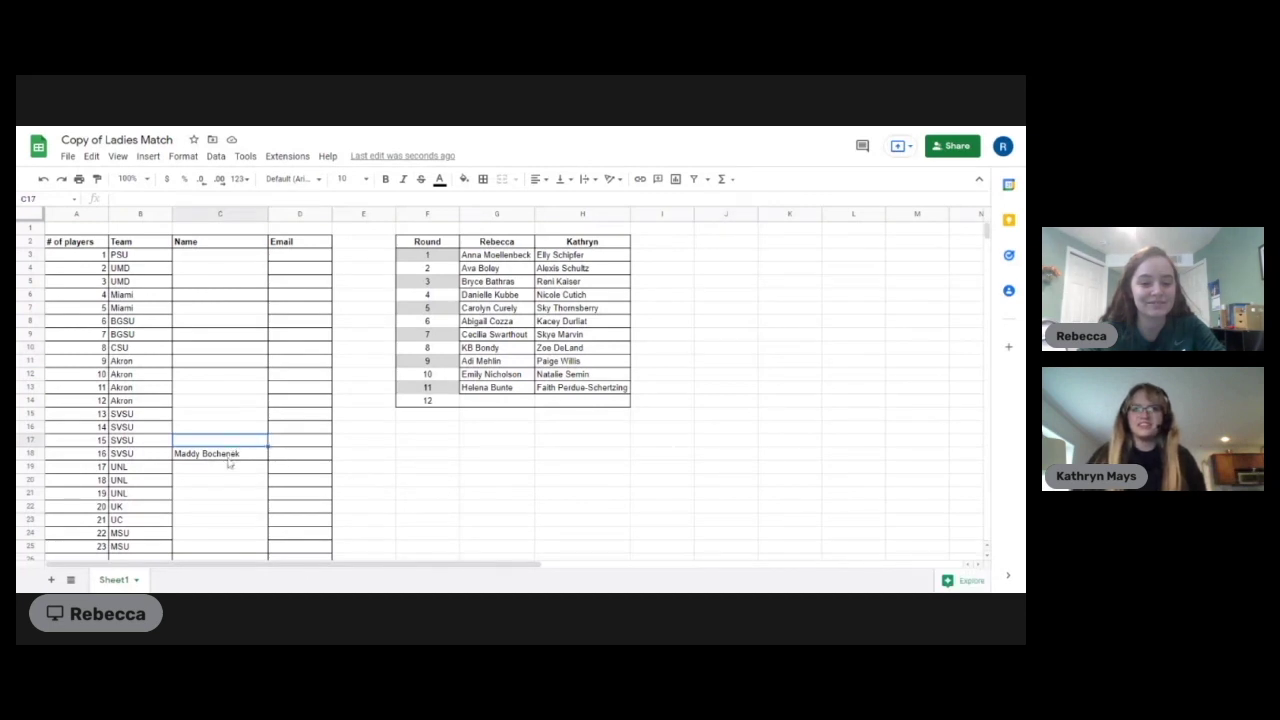
key(ctrl+c)
click(581, 404)
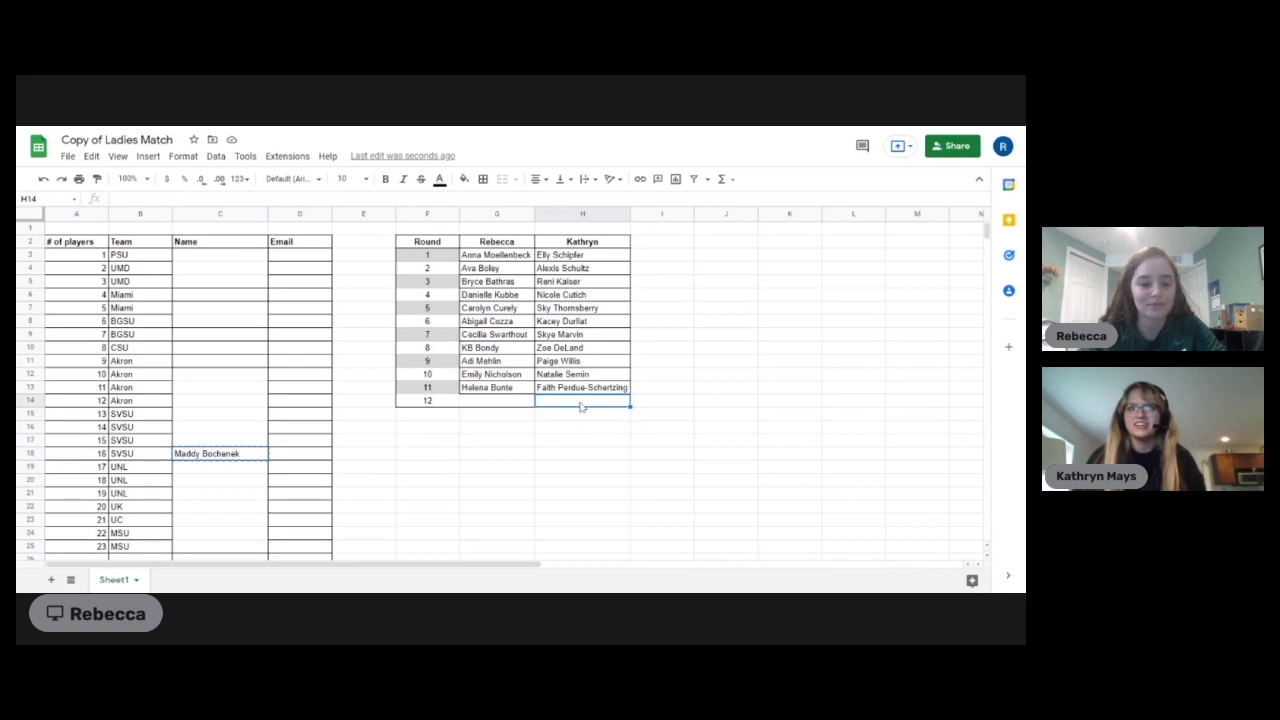
key(ctrl+v)
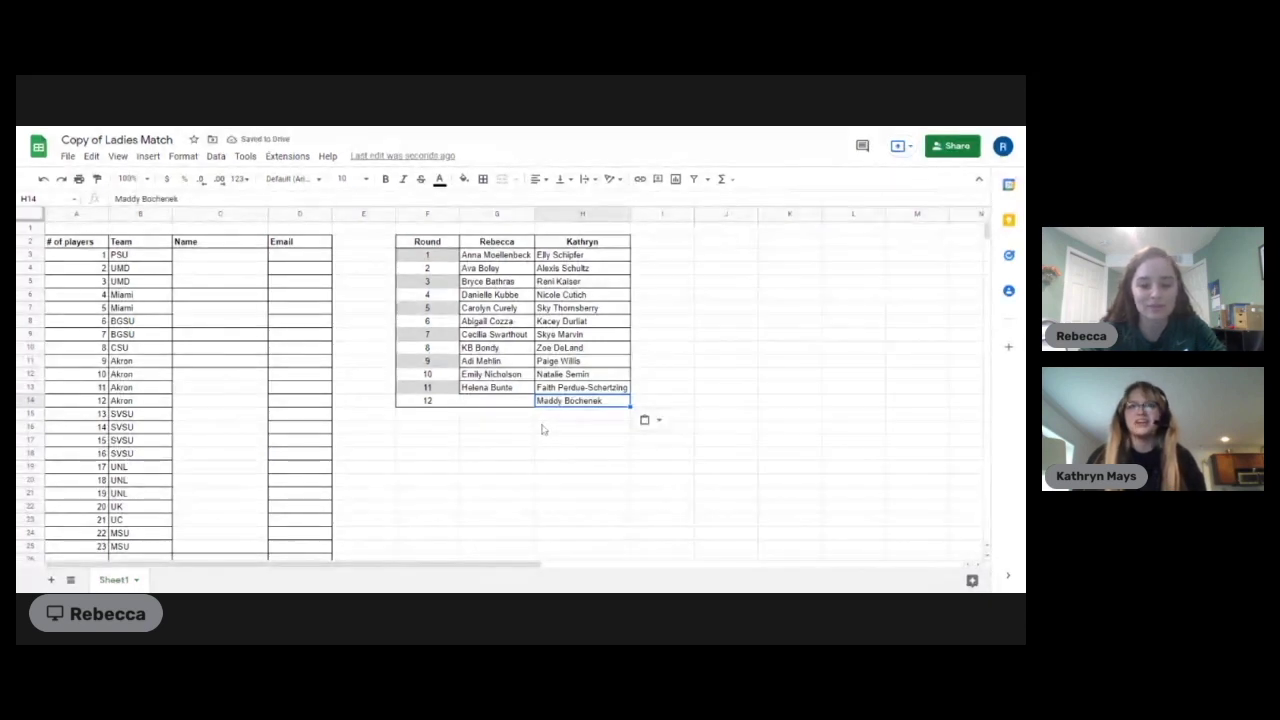